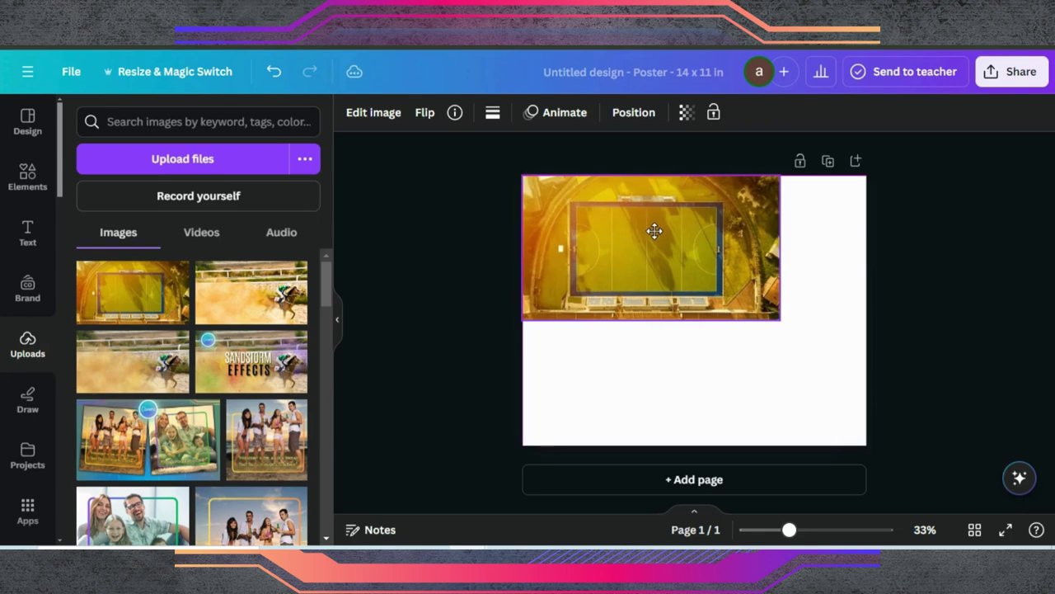
- Enlarge the football field image to the full page height, centre it, and crop both sides to the page edges
left_click_drag(782, 323, 956, 544)
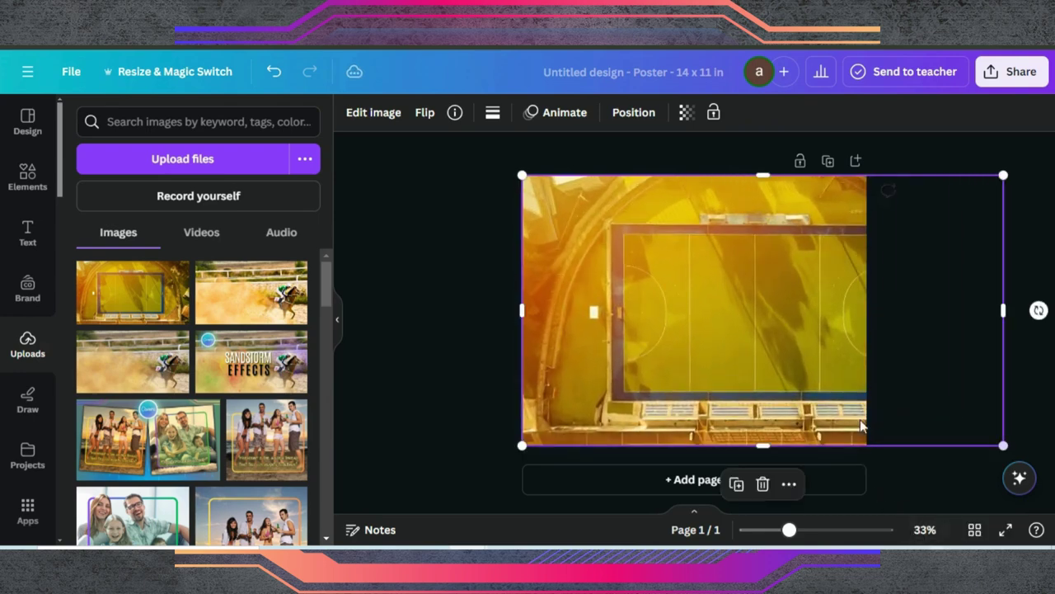
left_click_drag(773, 351, 712, 349)
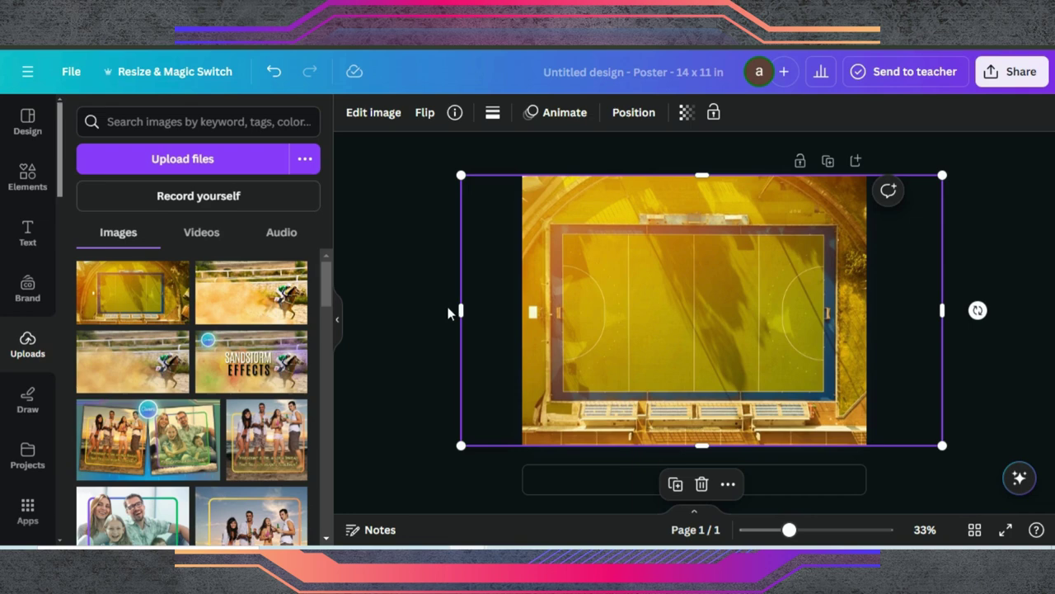
left_click_drag(461, 310, 523, 314)
left_click_drag(937, 302, 866, 302)
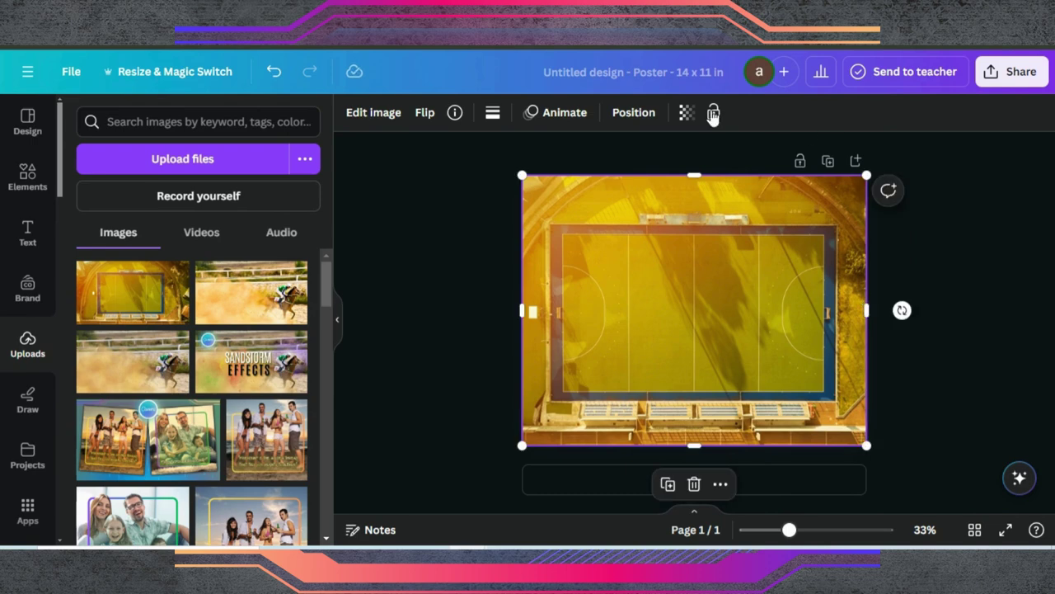
- Set the football field image's transparency to 52
left_click(686, 112)
left_click_drag(647, 176, 595, 180)
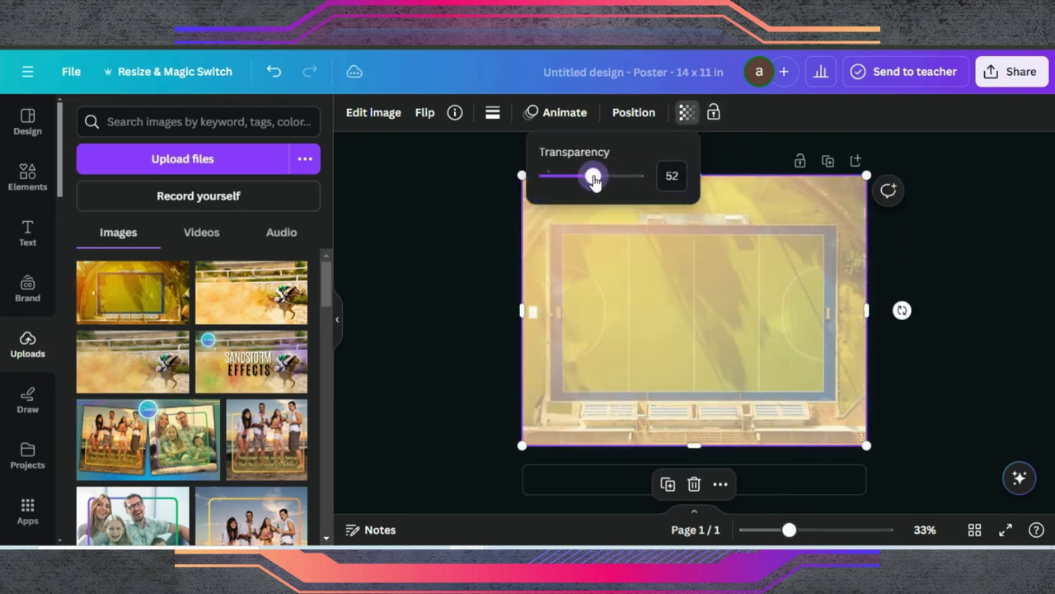
left_click(404, 228)
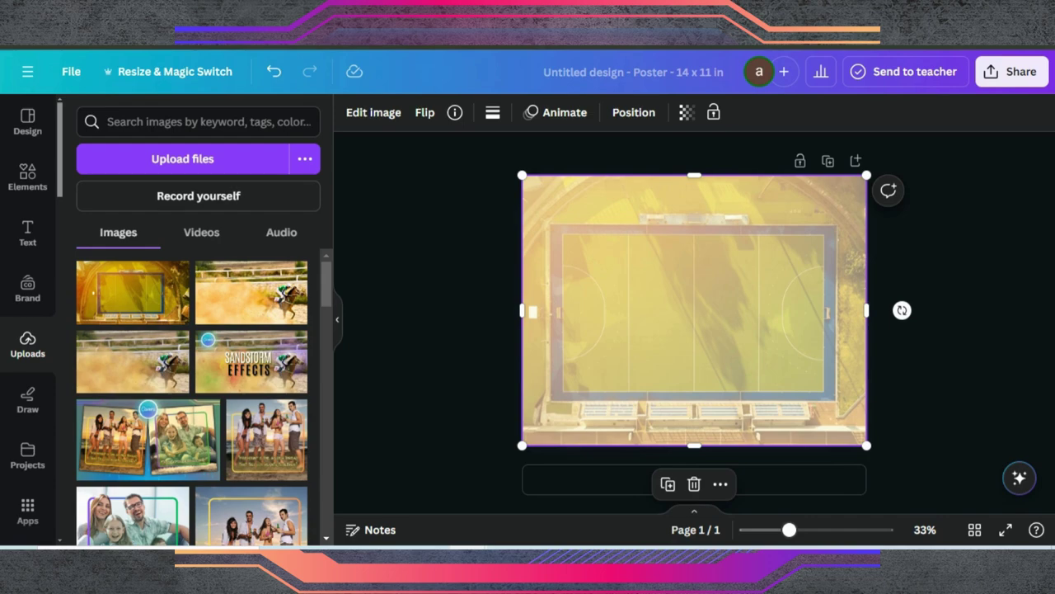
- Upload the Real Madrid wallpaper image from the computer and place it on the page
left_click(886, 37)
left_click_drag(742, 103, 190, 313)
left_click(459, 278)
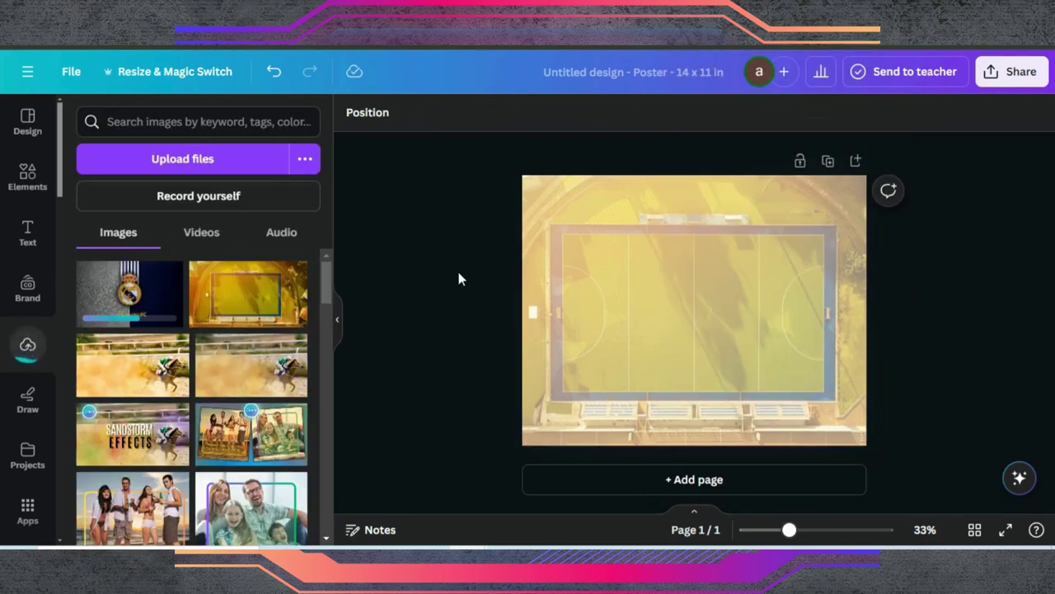
left_click(93, 277)
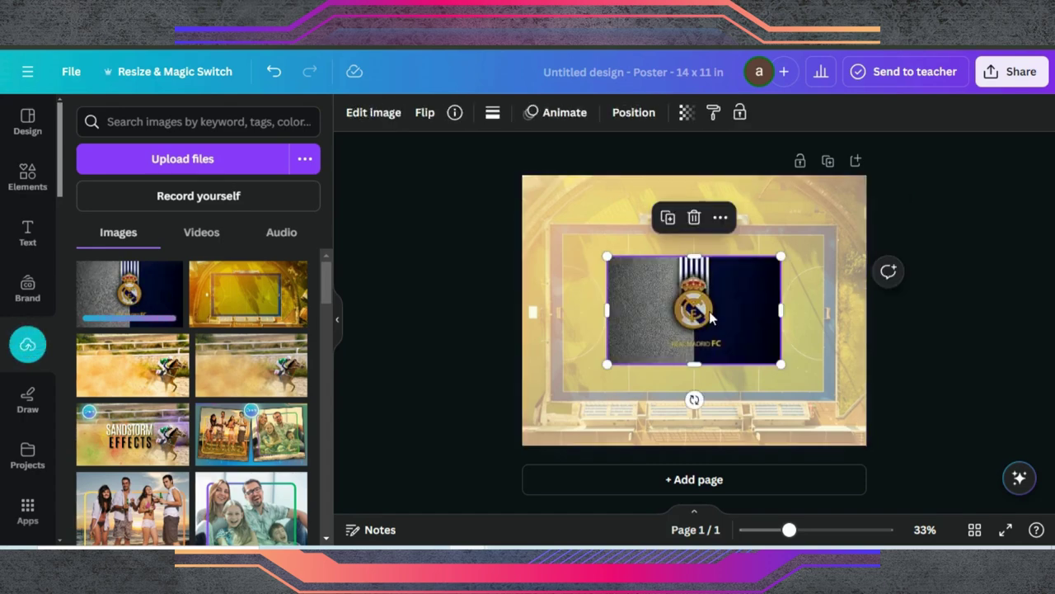
- Make the Real Madrid image semi-transparent and crop both sides in around the crest
left_click(686, 113)
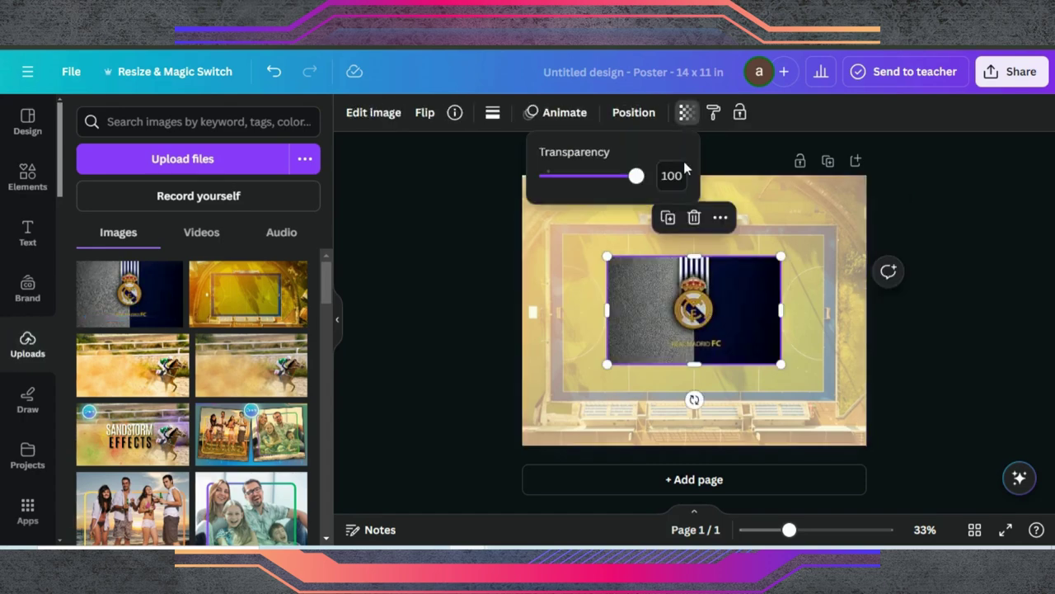
left_click_drag(634, 177, 583, 186)
left_click_drag(776, 310, 734, 310)
left_click_drag(607, 307, 660, 307)
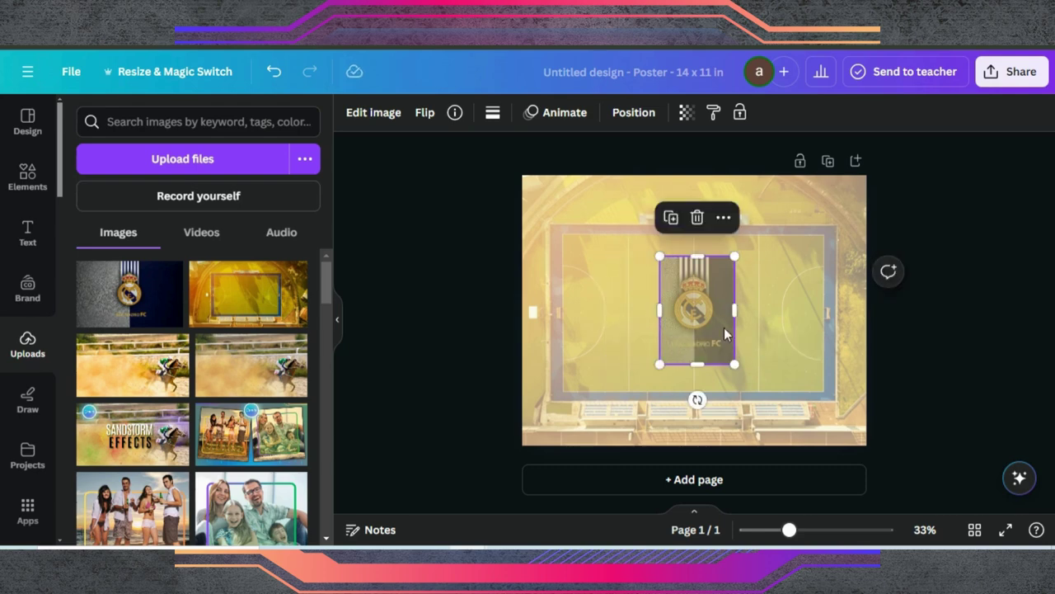
- Enlarge the Real Madrid image to the full page height and shift it to the page's right edge
left_click_drag(734, 363, 855, 404)
left_click_drag(659, 254, 603, 175)
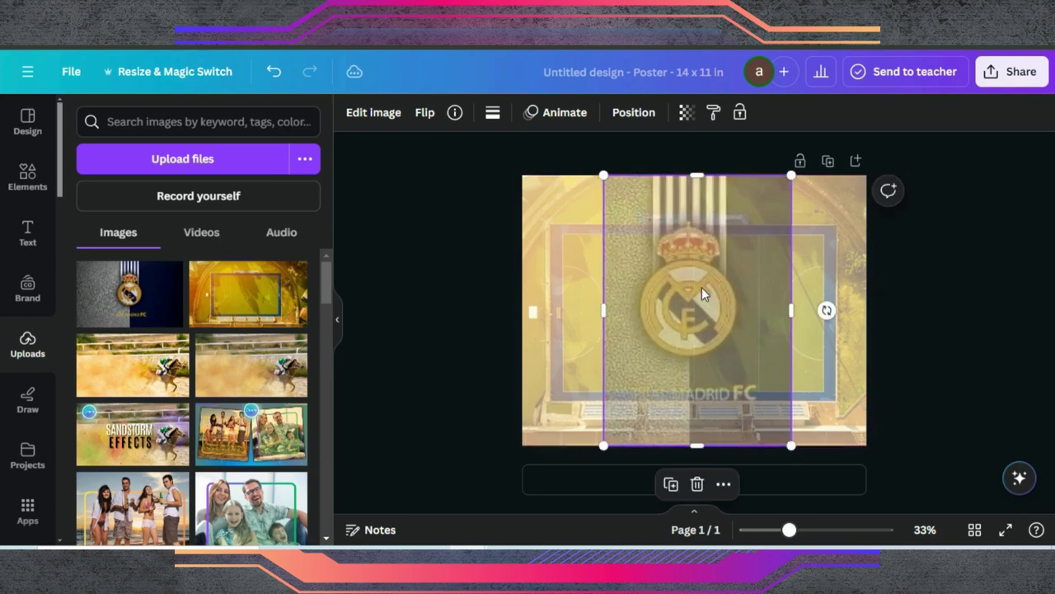
key("shift+Right")
key("shift+Right")
key("shift+Right")
key("shift+Right")
key("shift+Right")
key("shift+Right")
key("shift+Right")
key("shift+Right")
key("shift+Right")
key("shift+Right")
- Remove the Real Madrid image's background and set its transparency to 43
left_click(686, 112)
left_click_drag(582, 175, 572, 182)
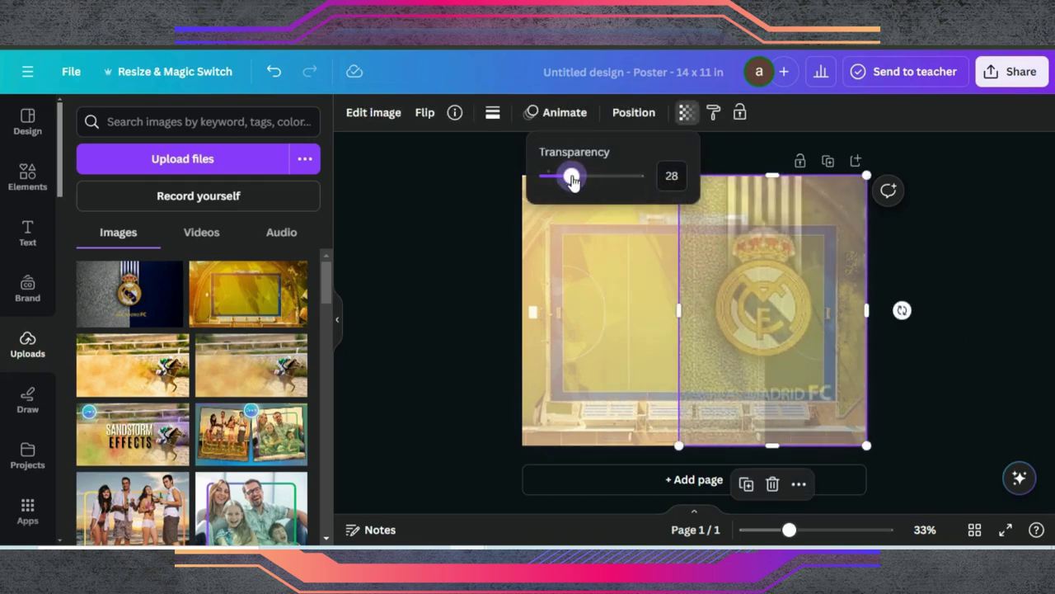
left_click(363, 113)
left_click(106, 225)
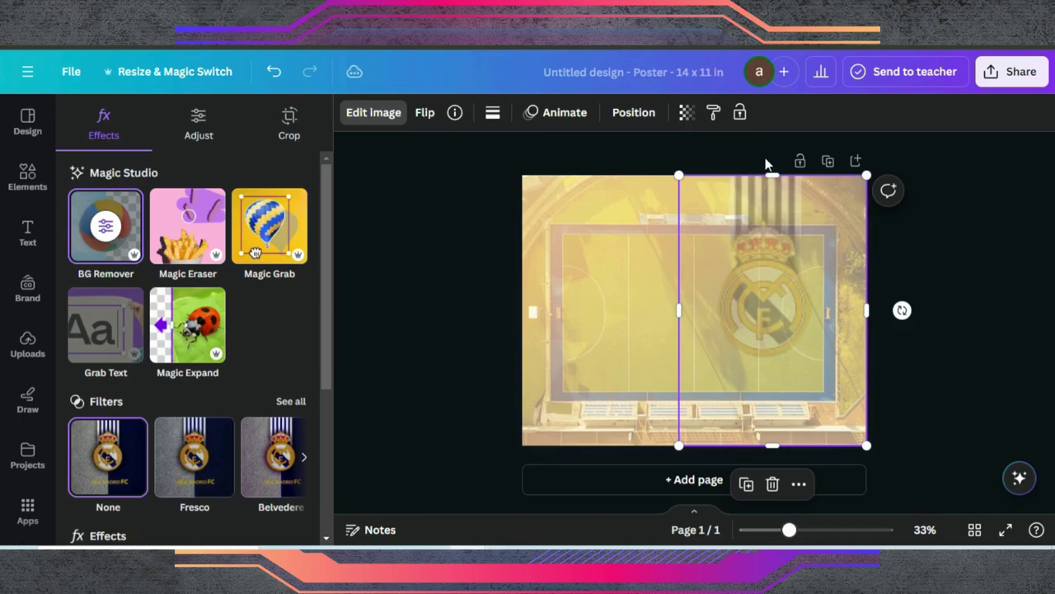
left_click(686, 112)
left_click_drag(570, 175, 586, 181)
- Crop the stripes above the crest and move the crest to the upper middle of the page
left_click_drag(772, 175, 772, 223)
left_click_drag(744, 279, 691, 233)
key("Escape")
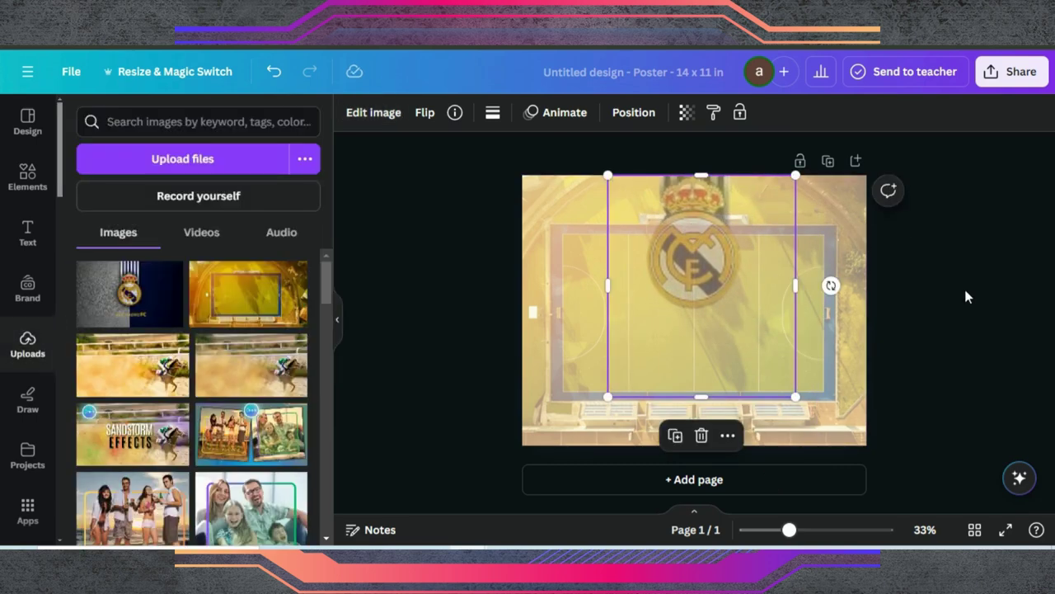
key("Escape")
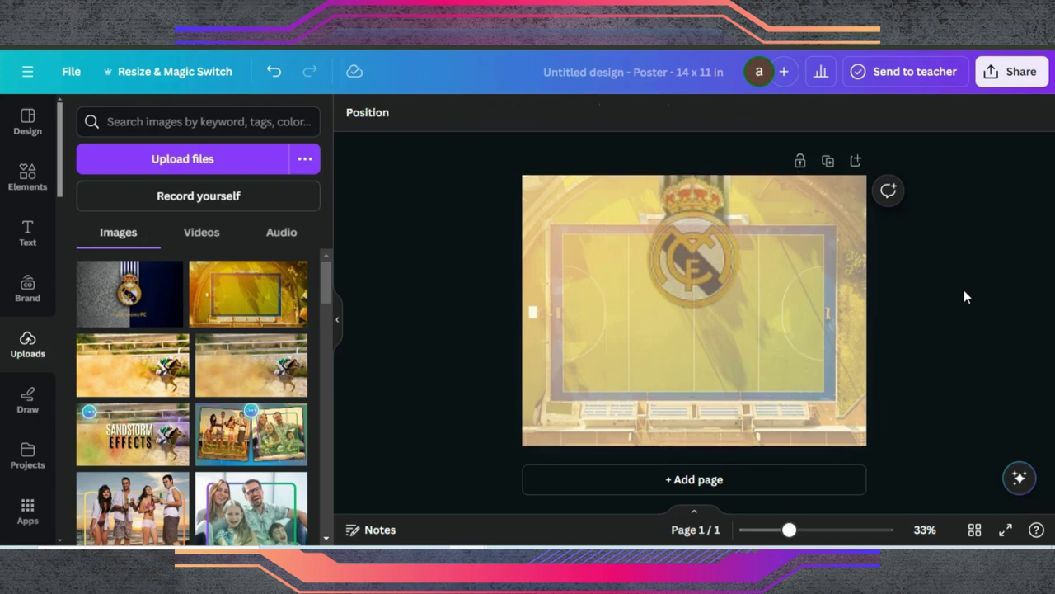
- Crop the empty area below the crest, then enlarge the crest over the centre of the field
left_click(720, 263)
left_click_drag(701, 399, 701, 311)
left_click_drag(608, 310, 555, 368)
left_click_drag(611, 308, 668, 306)
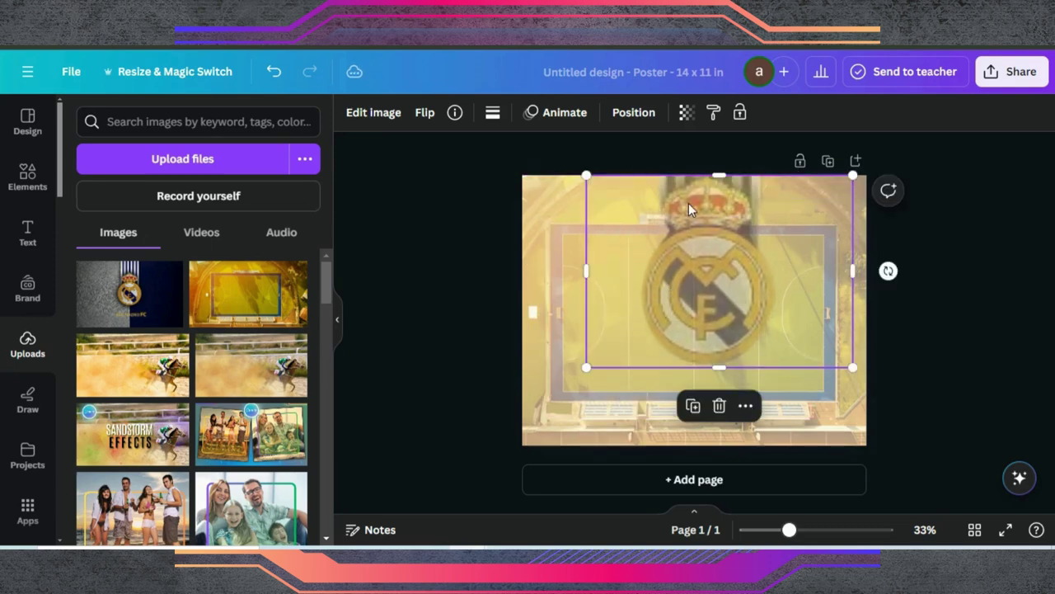
- Set the crest image's transparency to 24
left_click(685, 114)
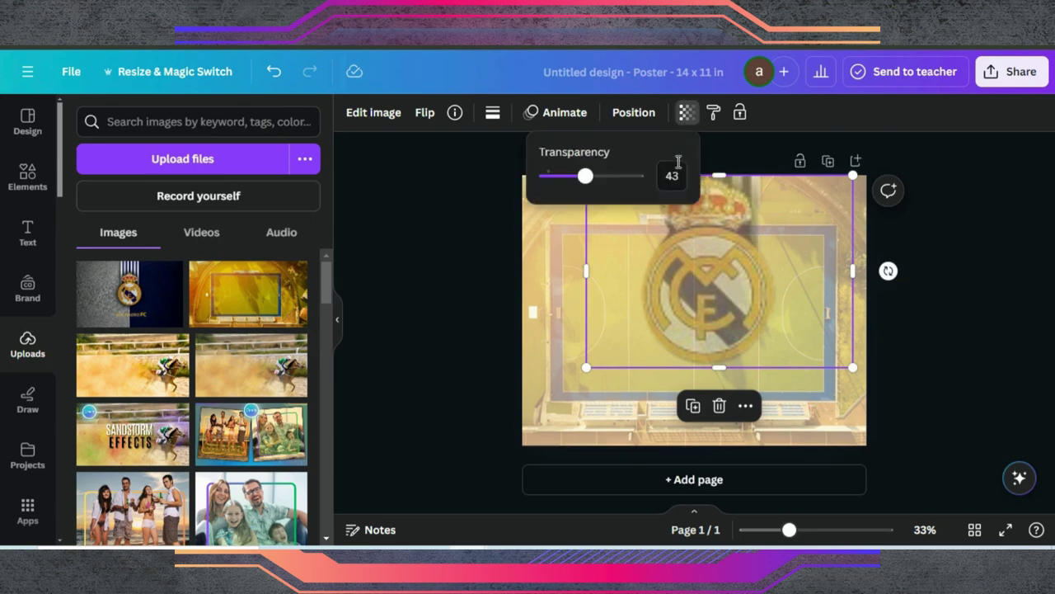
left_click_drag(584, 176, 569, 176)
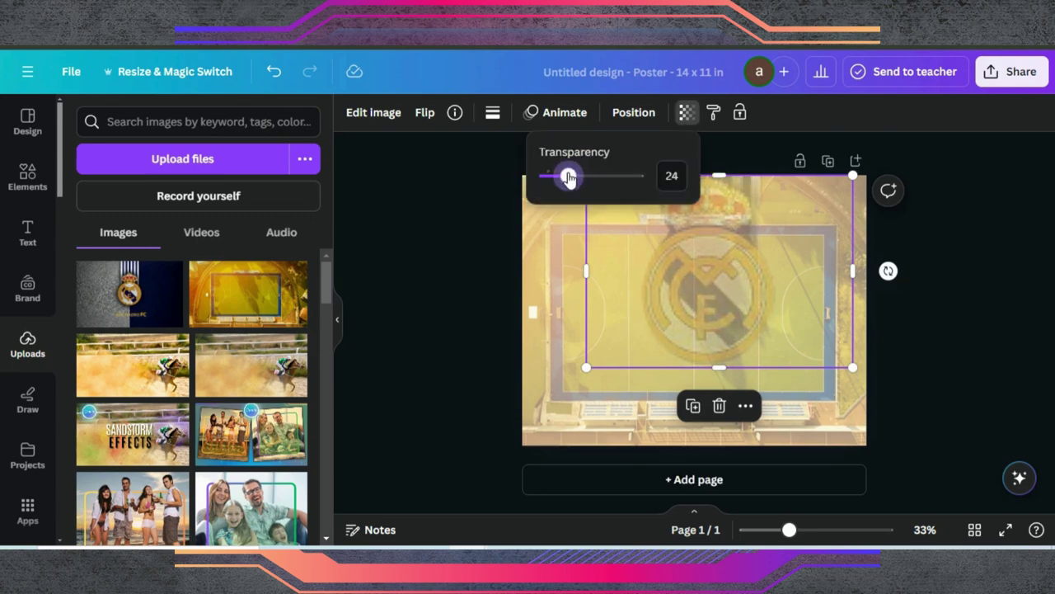
left_click(445, 247)
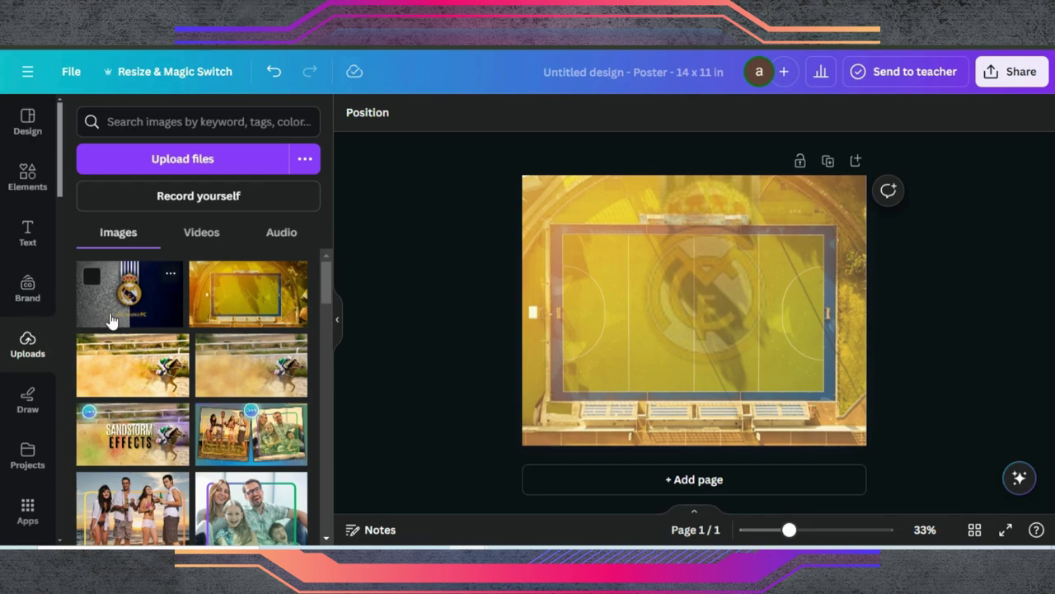
- Add the uploaded photo of the player in the white kit and remove its background
scroll(111, 319, "down", 15)
scroll(111, 319, "down", 15)
scroll(112, 320, "down", 3)
left_click(244, 325)
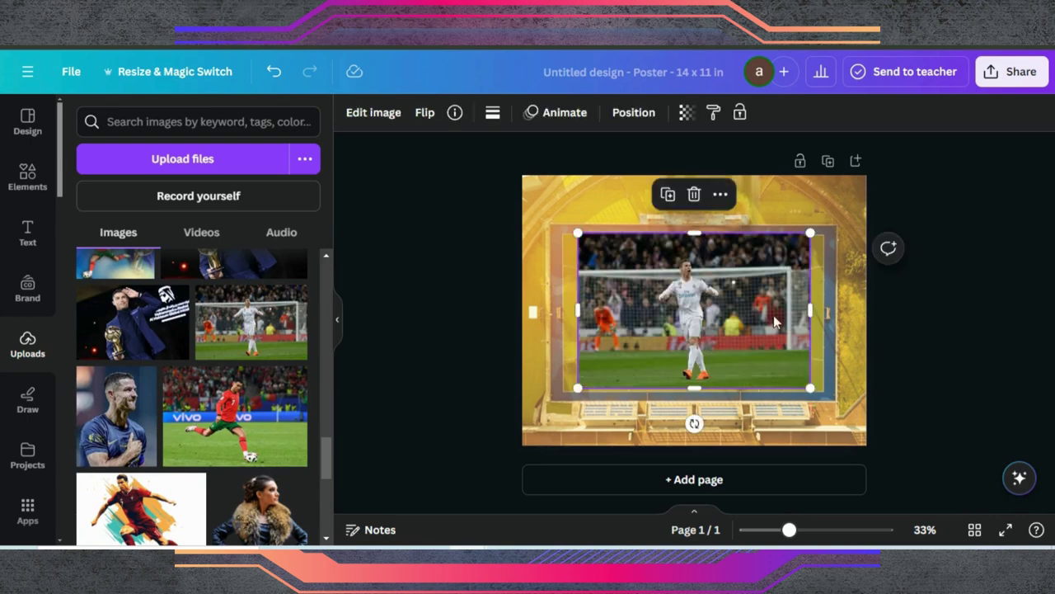
left_click(391, 115)
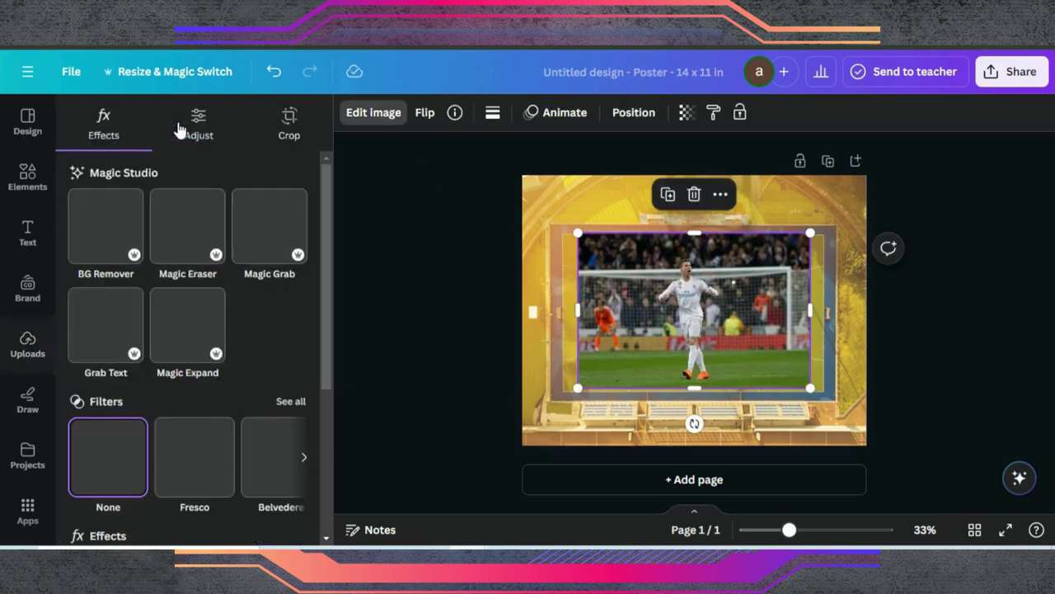
left_click(102, 222)
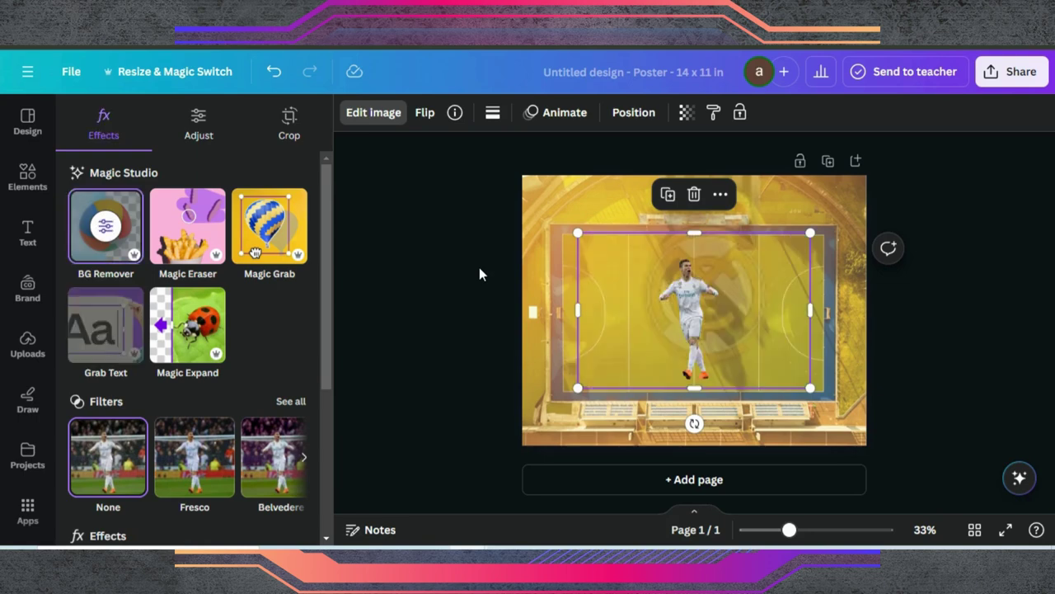
- Enlarge the white-kit player to nearly the full page height and position him at the right side of the page
left_click_drag(693, 312, 792, 329)
left_click_drag(676, 253, 612, 134)
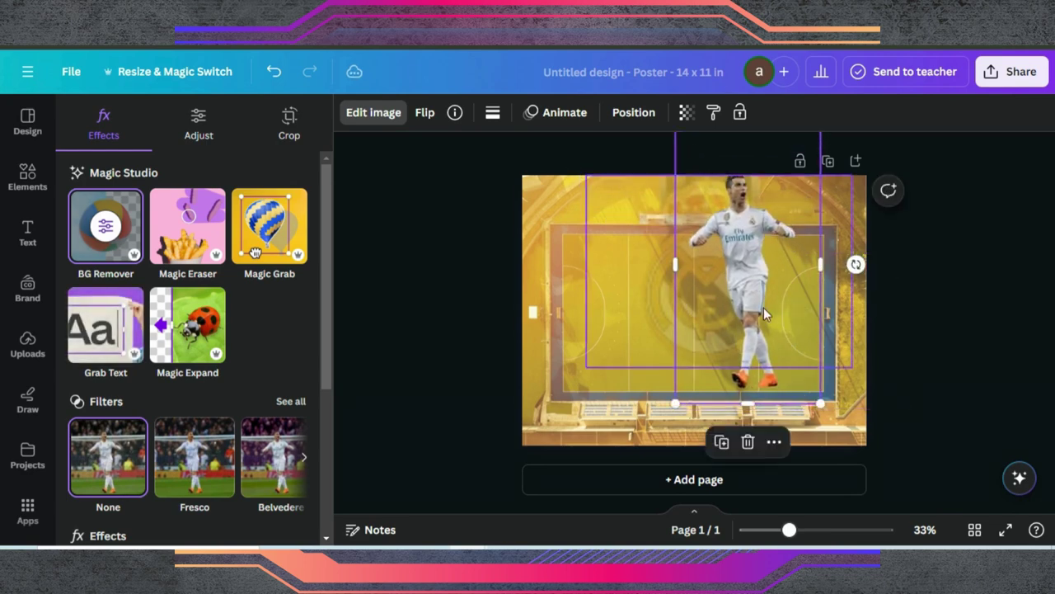
left_click_drag(816, 402, 842, 425)
left_click_drag(737, 302, 766, 328)
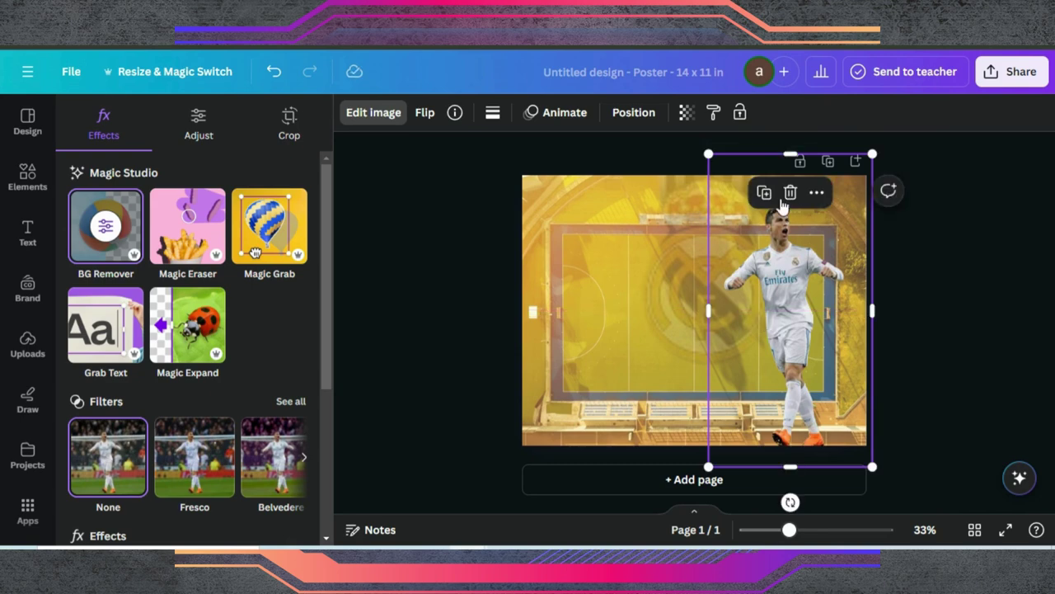
left_click_drag(878, 145, 895, 124)
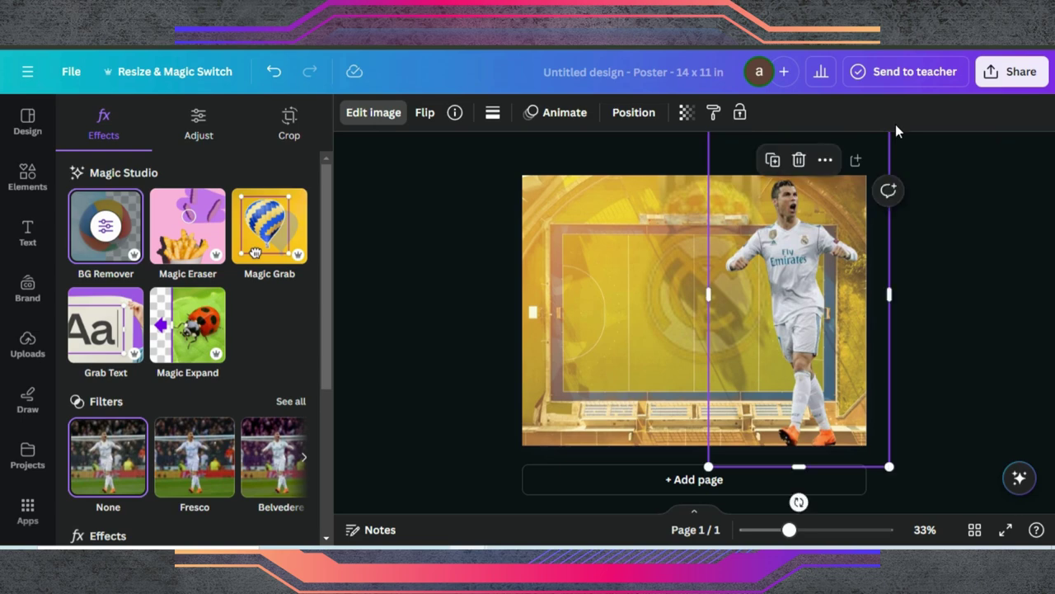
- Set the white-kit player's transparency to 67 and deselect the image
left_click(685, 115)
left_click_drag(639, 186, 600, 183)
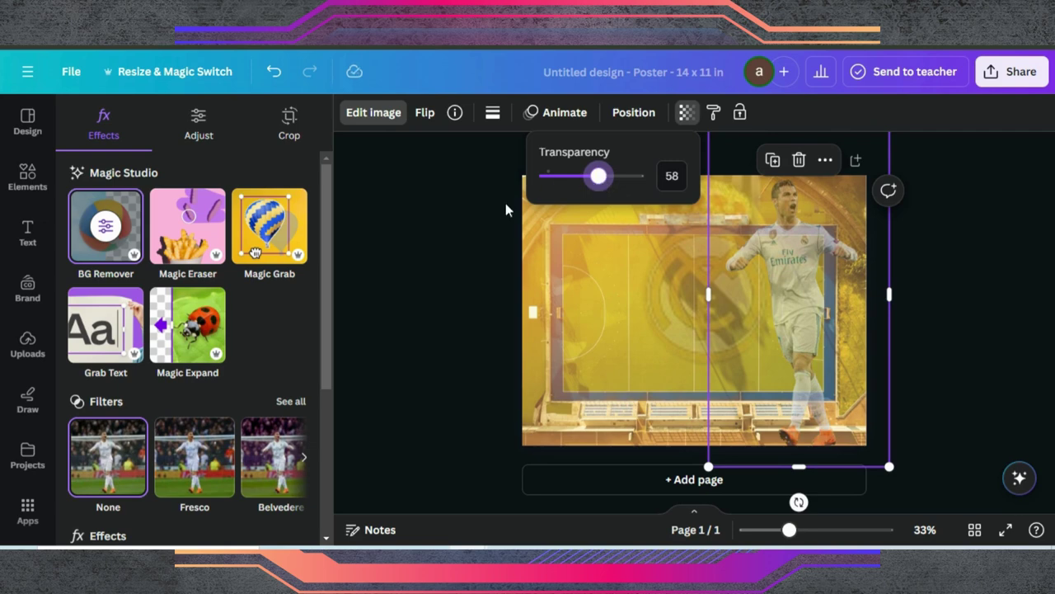
left_click_drag(601, 179, 608, 183)
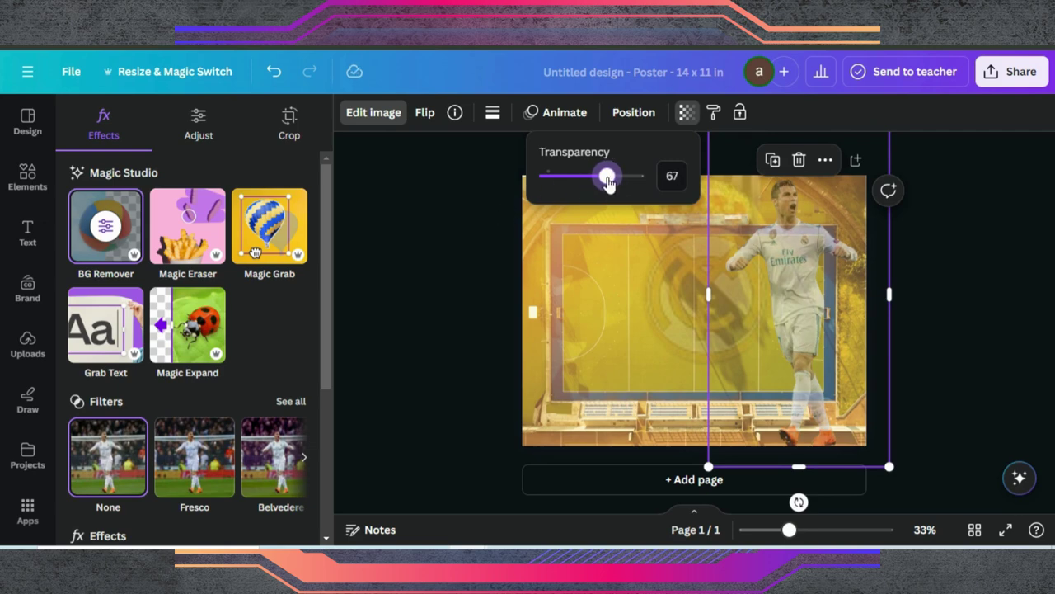
key("Escape")
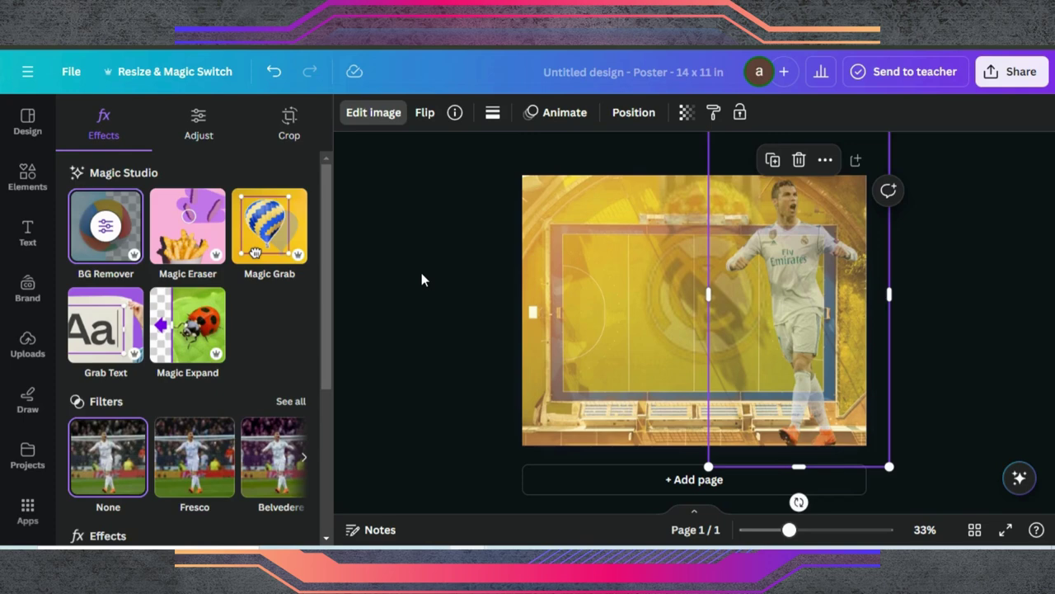
key("Escape")
key("Escape")
- Add the blue-shirt player photo at full page height against the page's left edge and remove its background
left_click(116, 416)
left_click_drag(712, 316, 592, 249)
left_click_drag(626, 310, 746, 430)
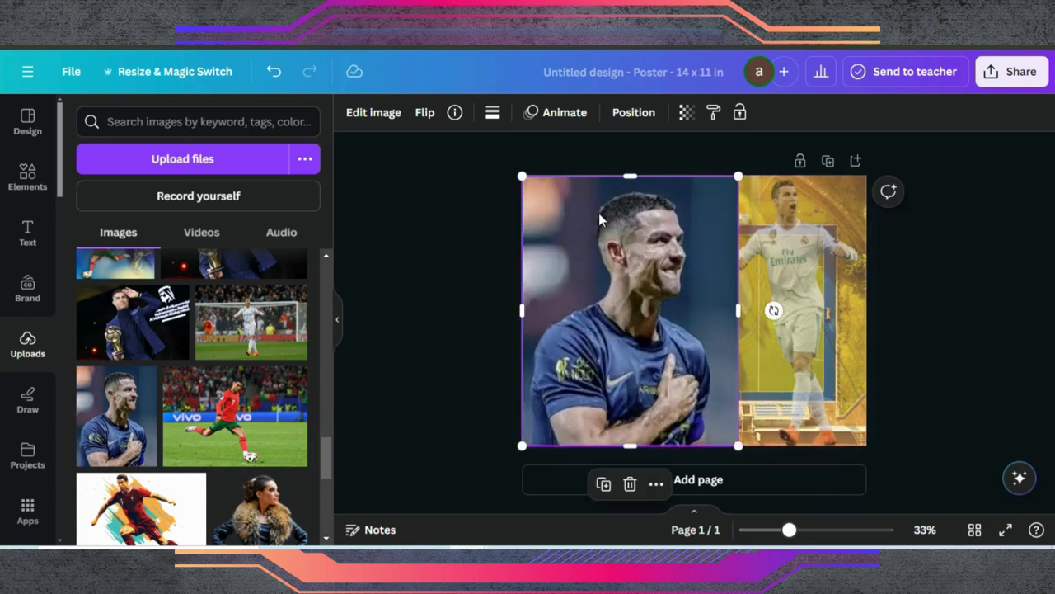
left_click(358, 115)
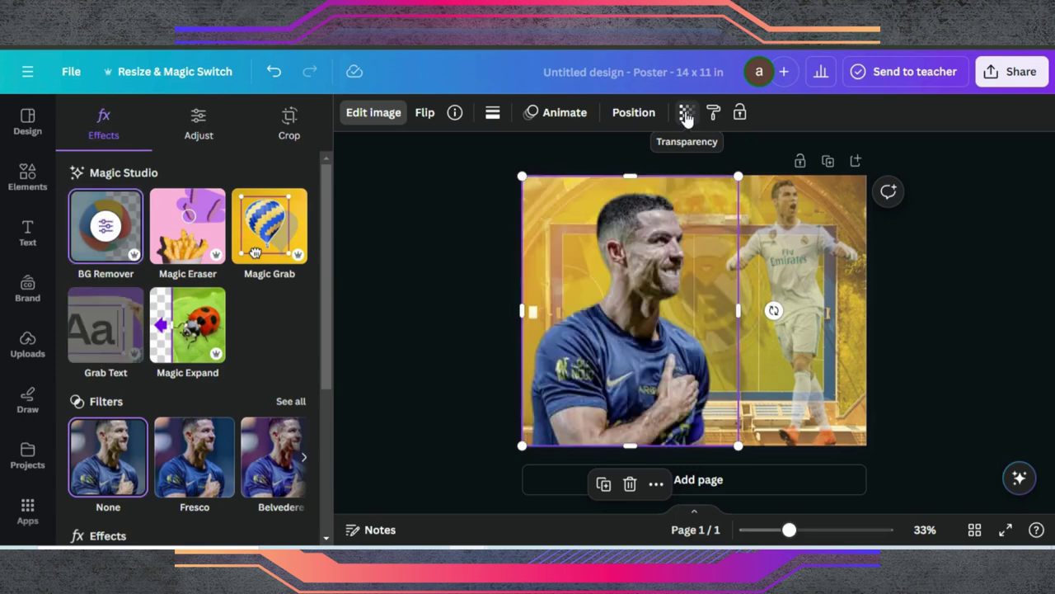
- Set the blue-shirt player's transparency to 25 and shift the image partly past the page's left edge
left_click(686, 115)
left_click_drag(642, 191, 570, 185)
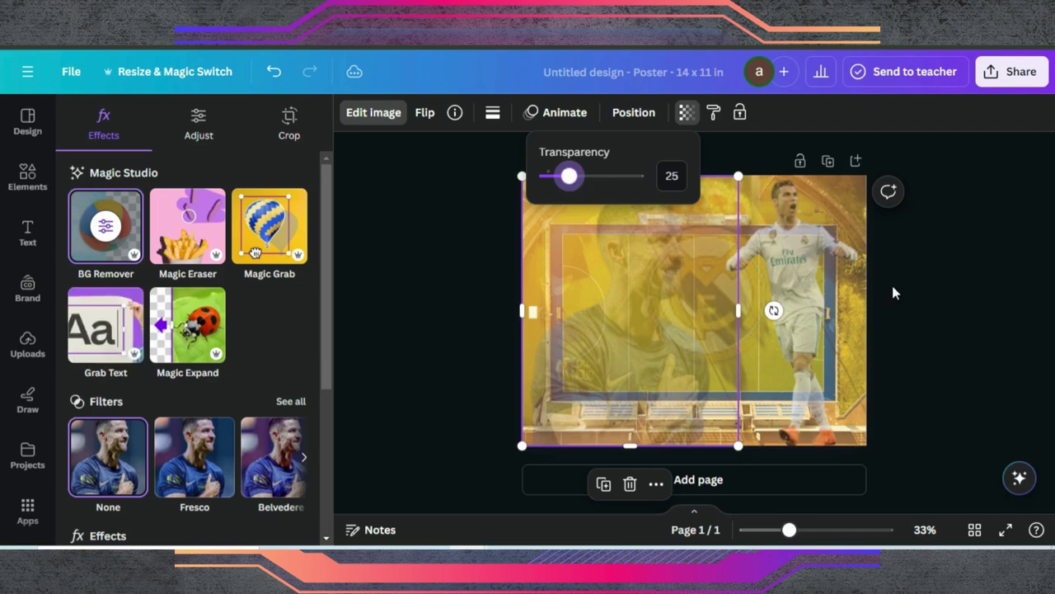
left_click(918, 296)
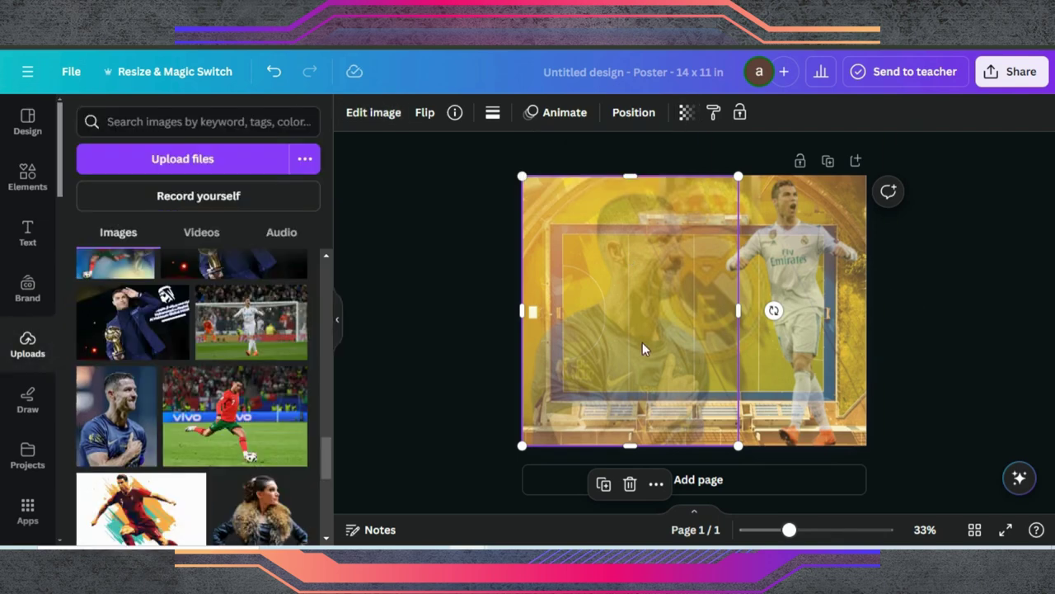
left_click_drag(595, 356, 565, 350)
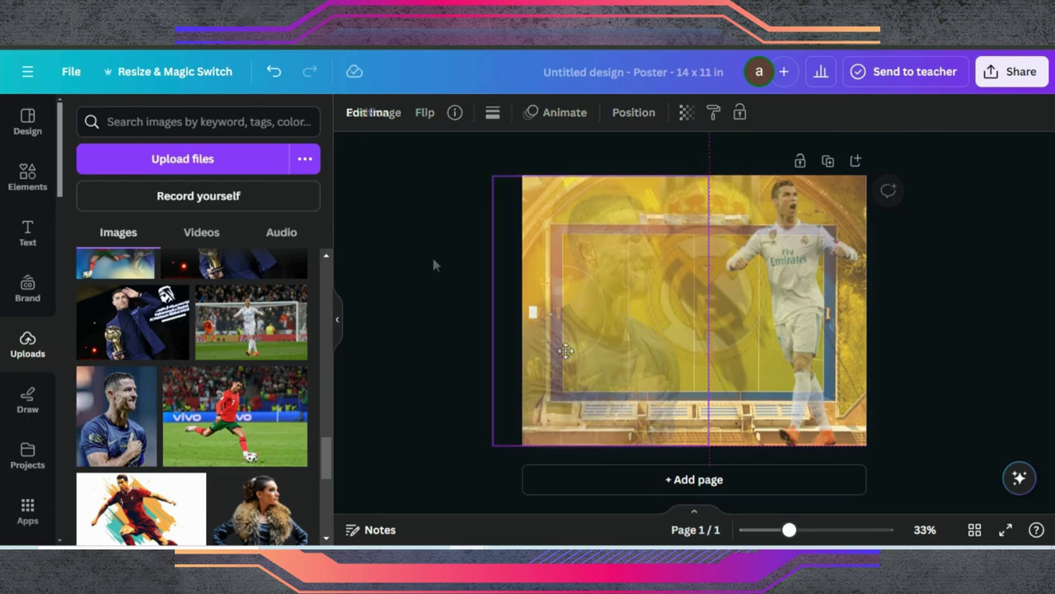
left_click(373, 259)
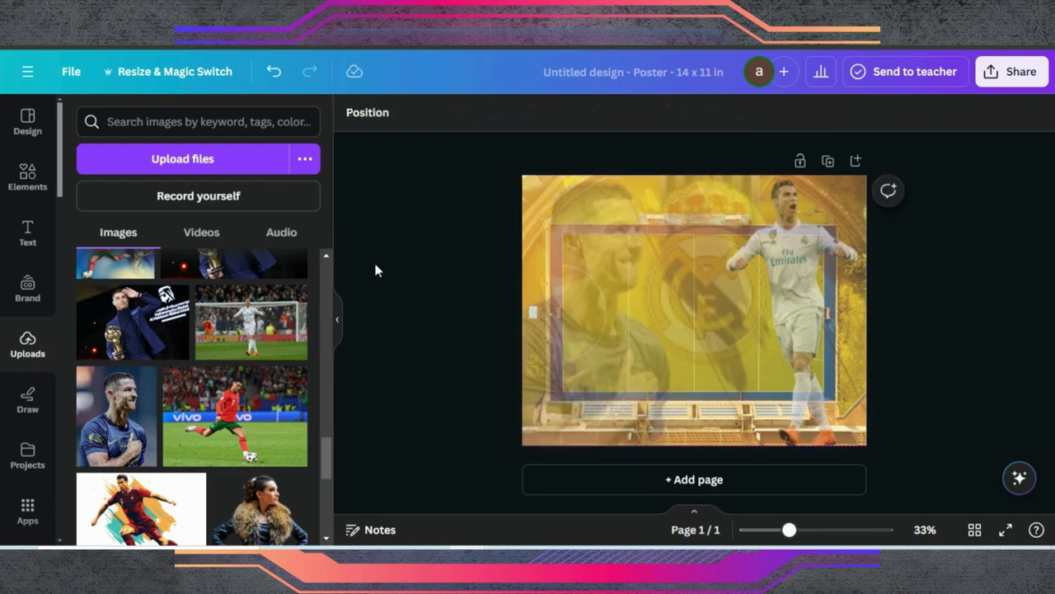
- Add the photo of the player in the red kit, enlarge it over the page centre, and remove its background
left_click(239, 418)
left_click_drag(682, 310, 657, 348)
left_click_drag(770, 285, 859, 184)
left_click(369, 115)
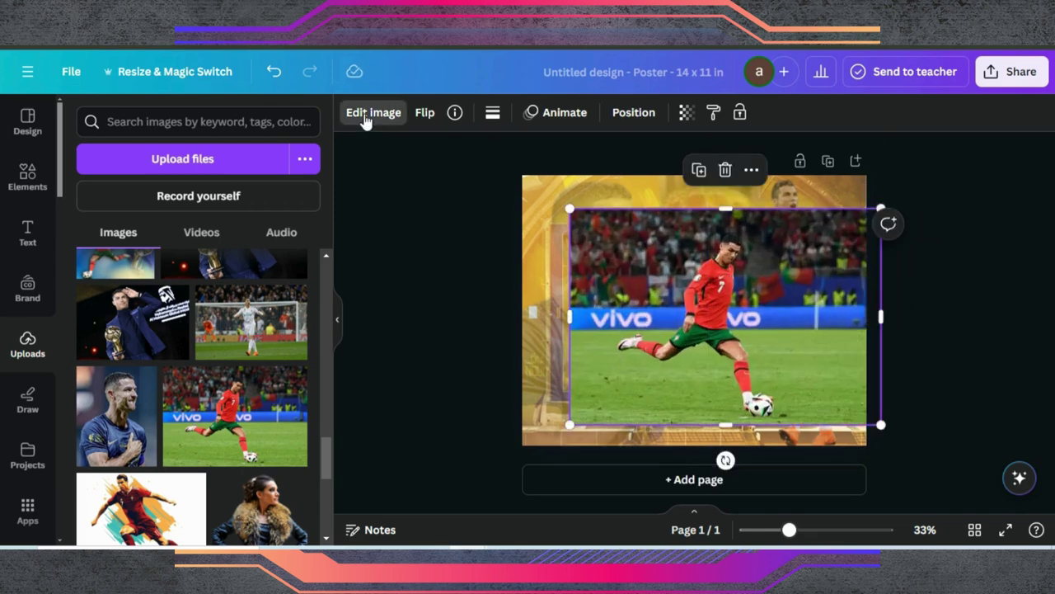
left_click(106, 225)
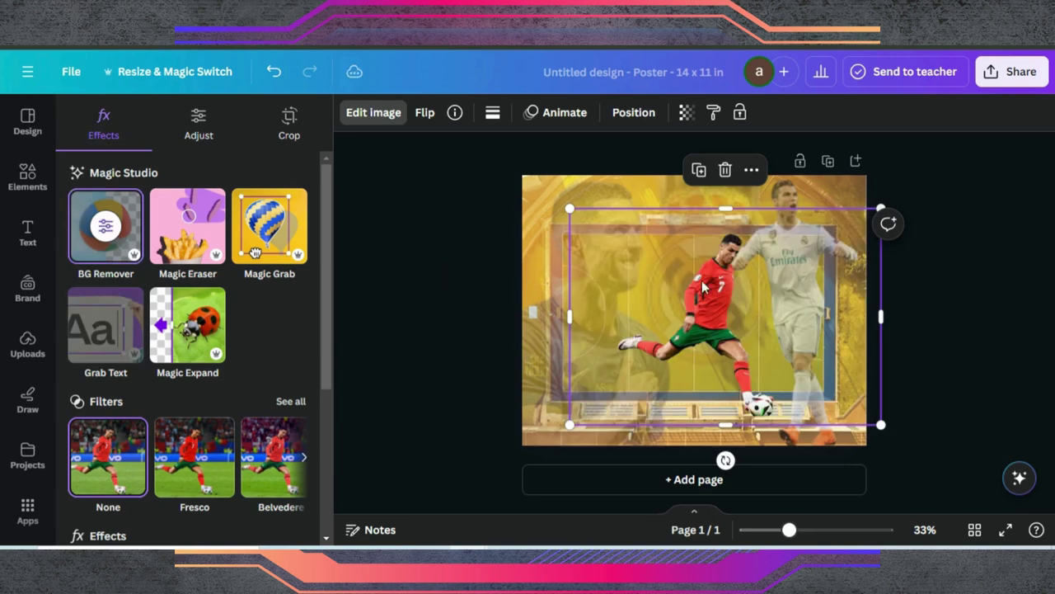
- Crop the sides of the red-kit player's image to the figure, enlarge it slightly and place it at the page's lower centre-left
left_click_drag(822, 314, 777, 315)
left_click_drag(566, 320, 617, 318)
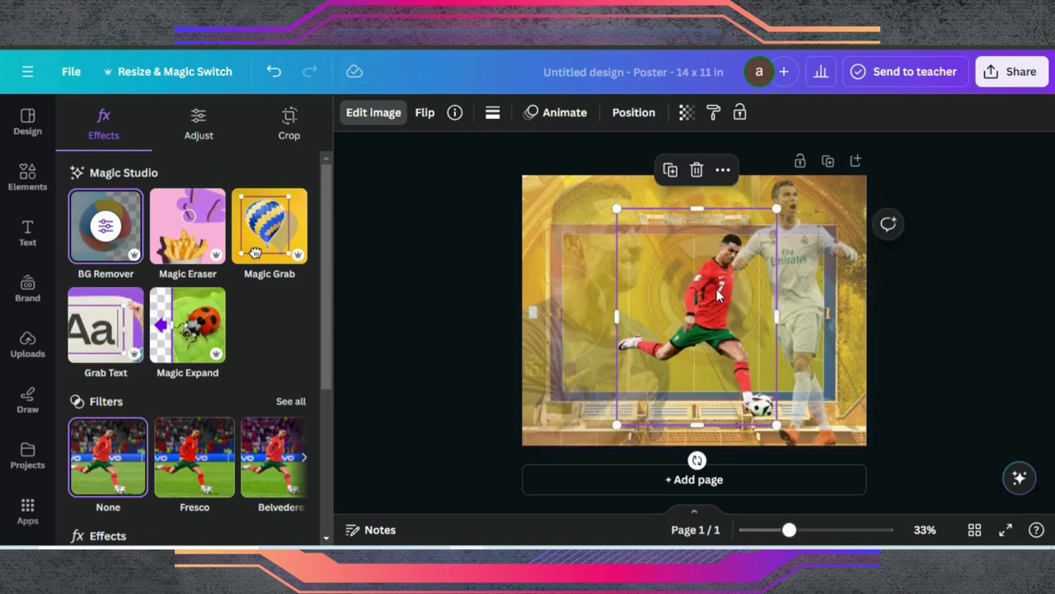
left_click_drag(718, 295, 645, 320)
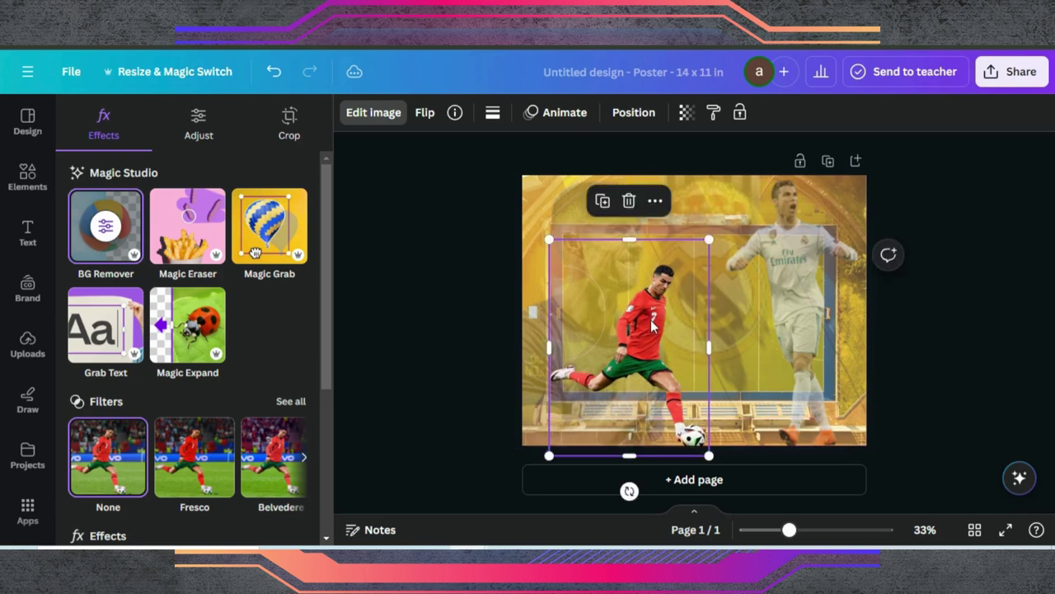
left_click_drag(708, 240, 725, 216)
left_click_drag(665, 307, 674, 307)
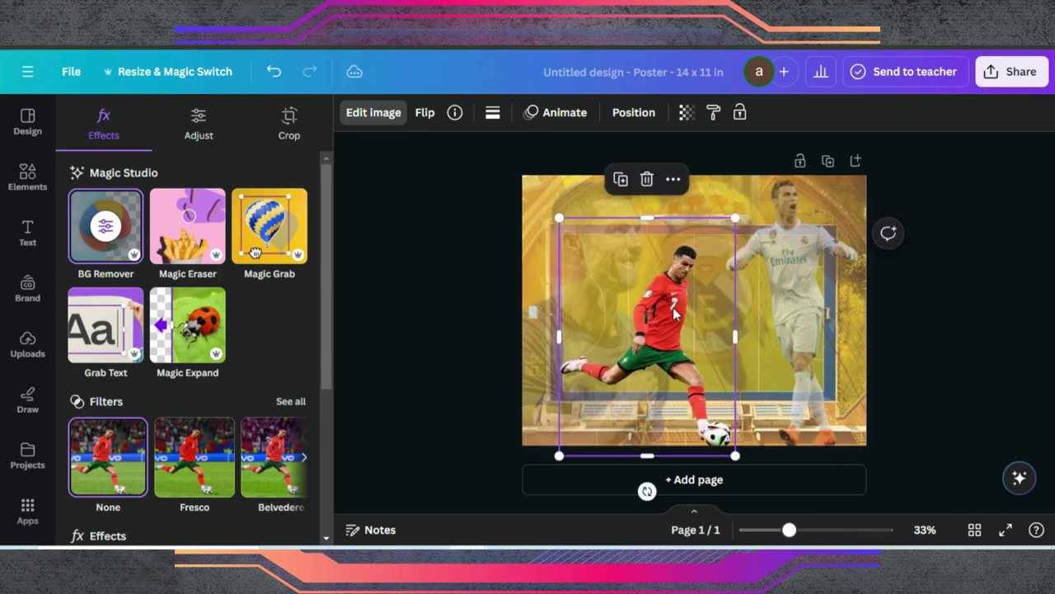
- Set the red-kit player's transparency to 42
left_click(684, 112)
left_click_drag(626, 183, 585, 187)
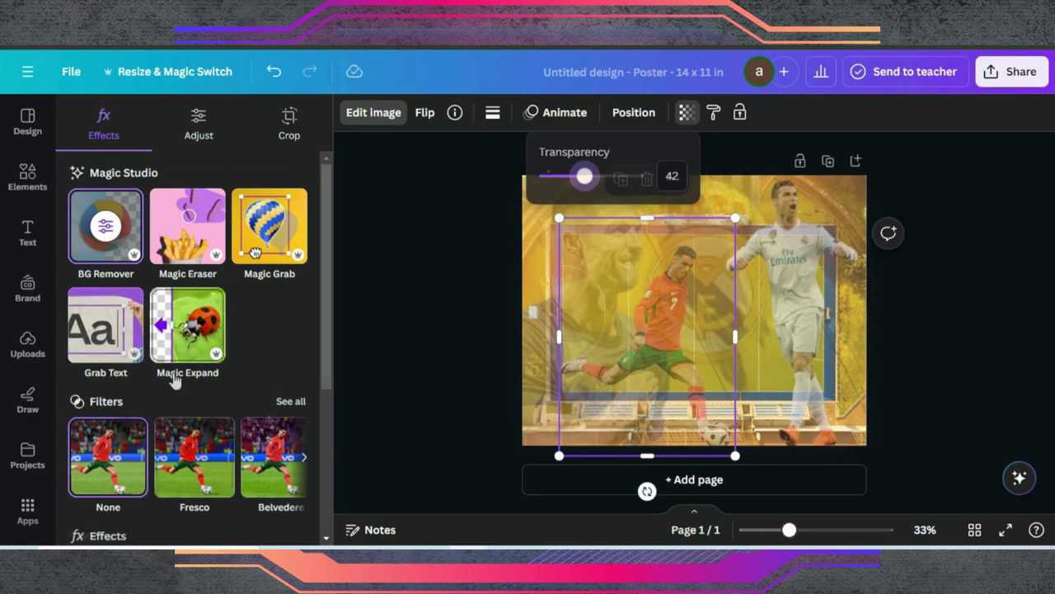
- Apply the Fresco filter and the Custom grey duotone effect to the red-kit player, and deselect the image
left_click(195, 457)
scroll(267, 413, "down", 2)
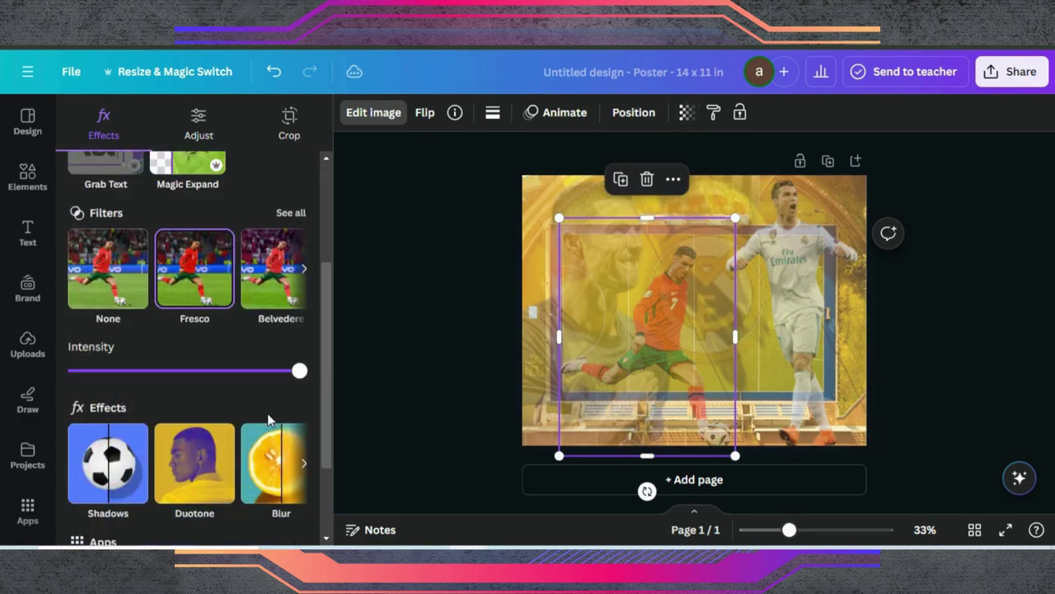
left_click(195, 490)
left_click(97, 297)
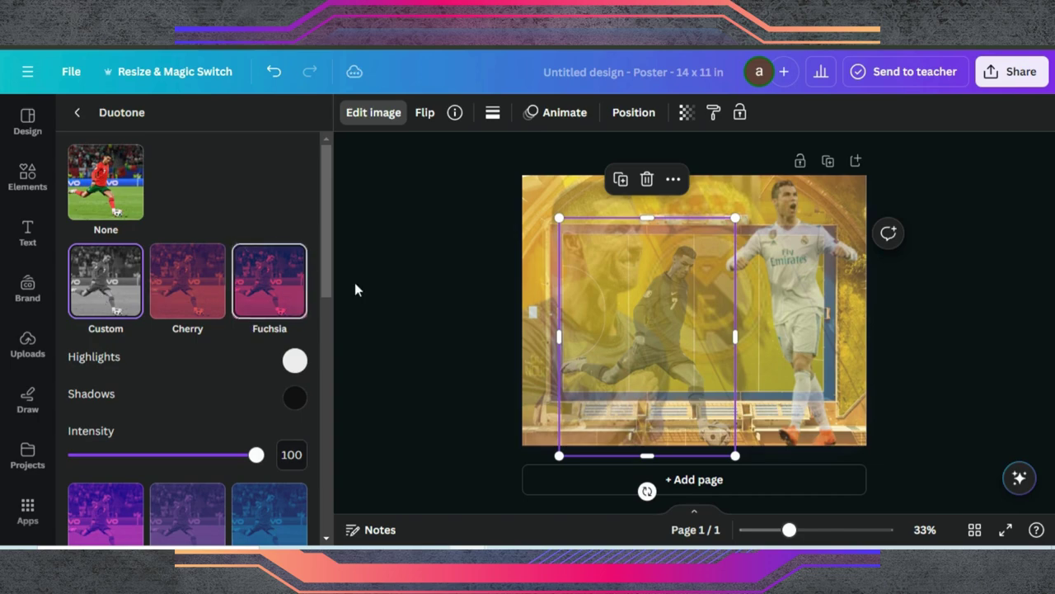
left_click(392, 252)
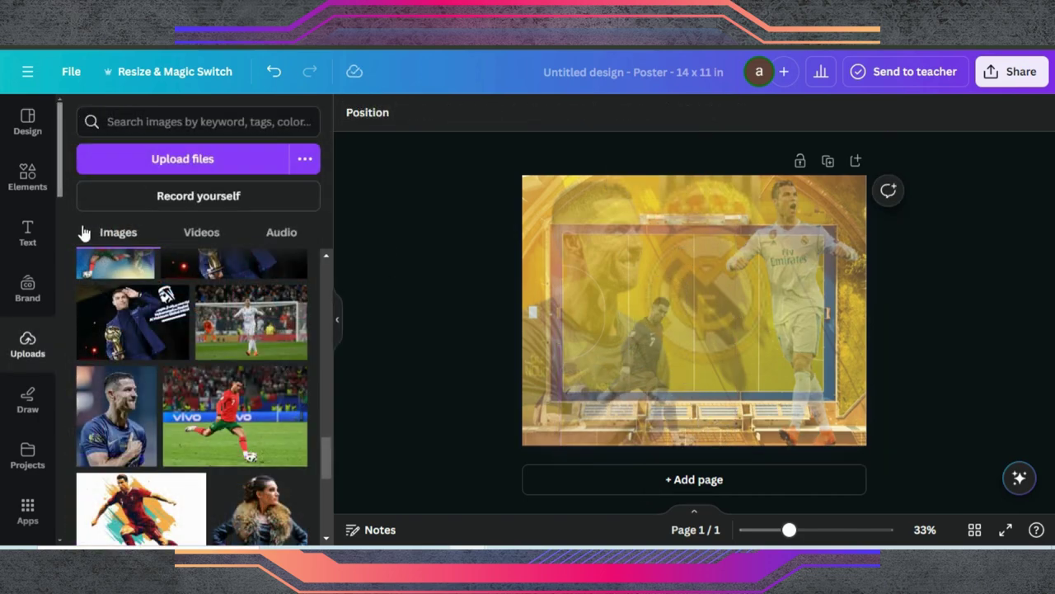
- Add a heading reading "Ronaldo" to the page and switch it to uppercase
left_click(29, 245)
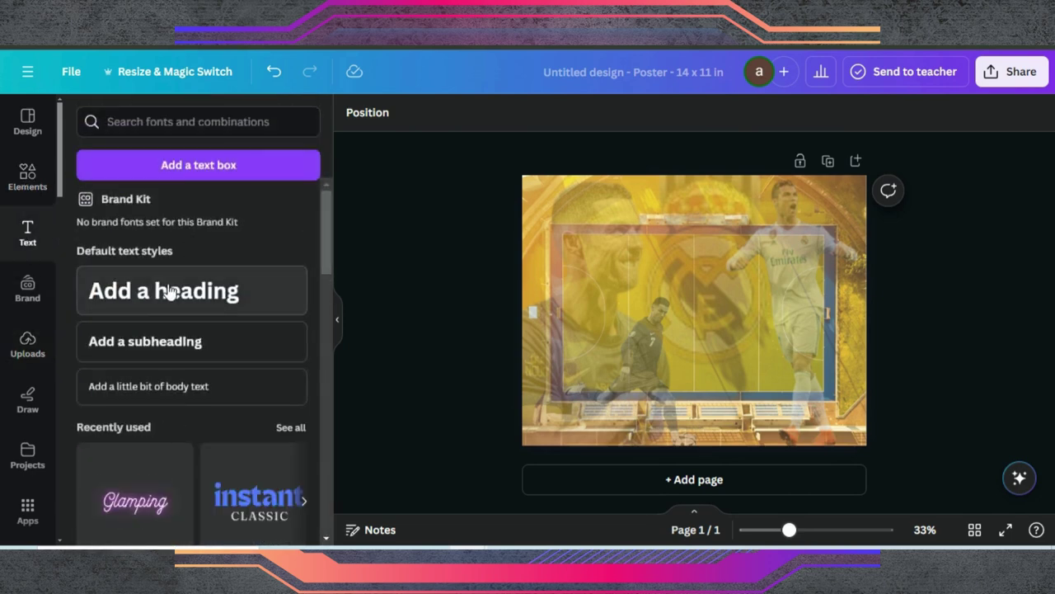
left_click(168, 291)
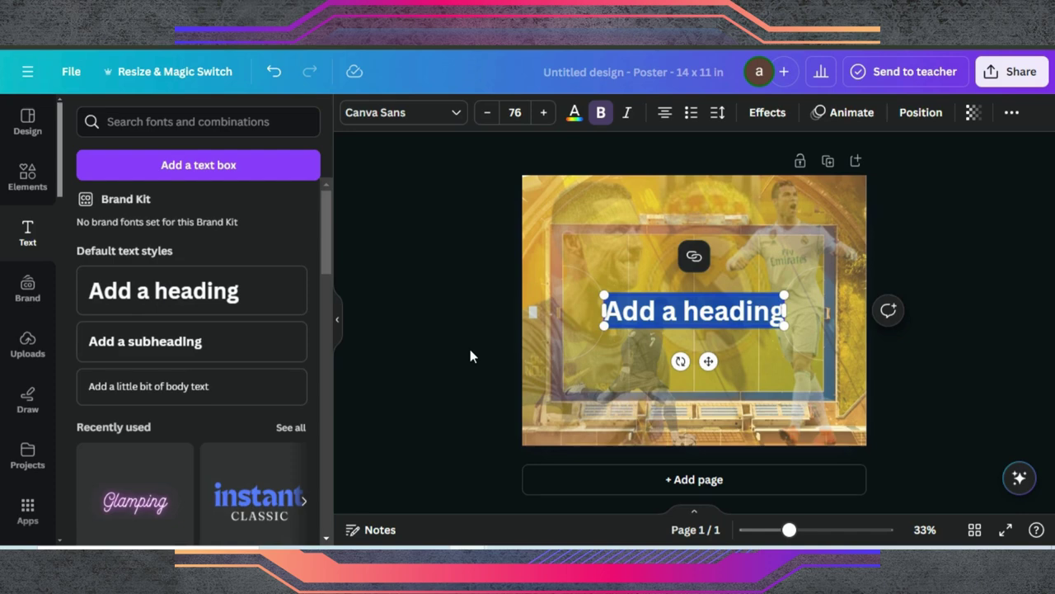
type("Rona")
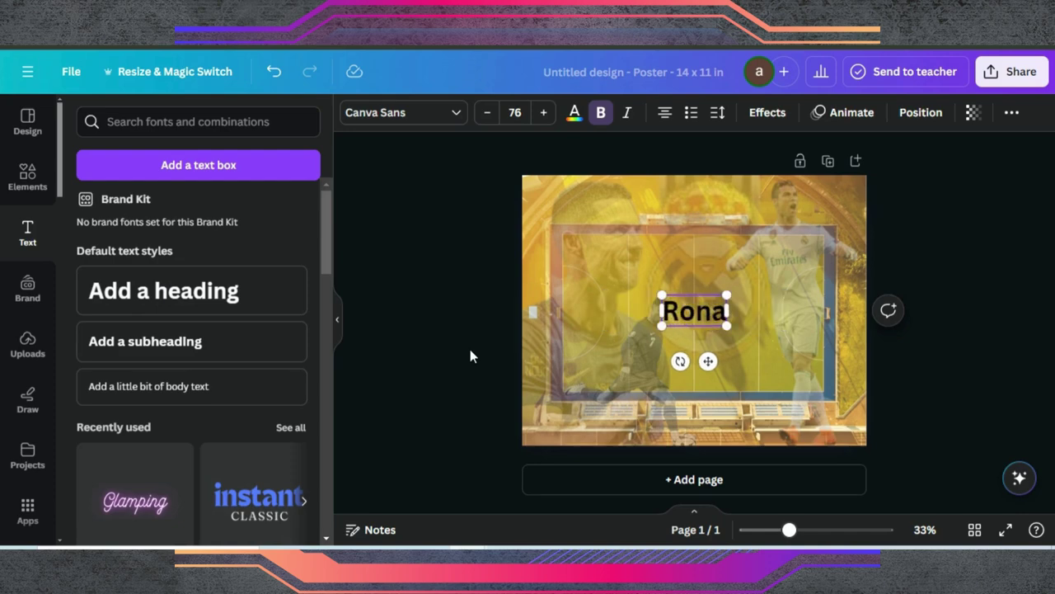
type("ldo")
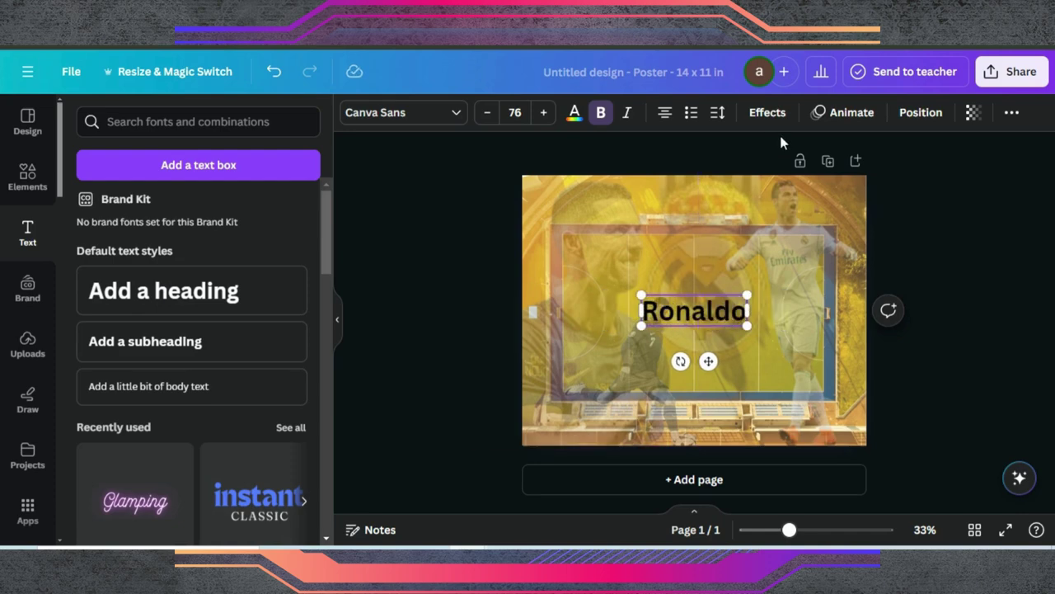
left_click(1012, 113)
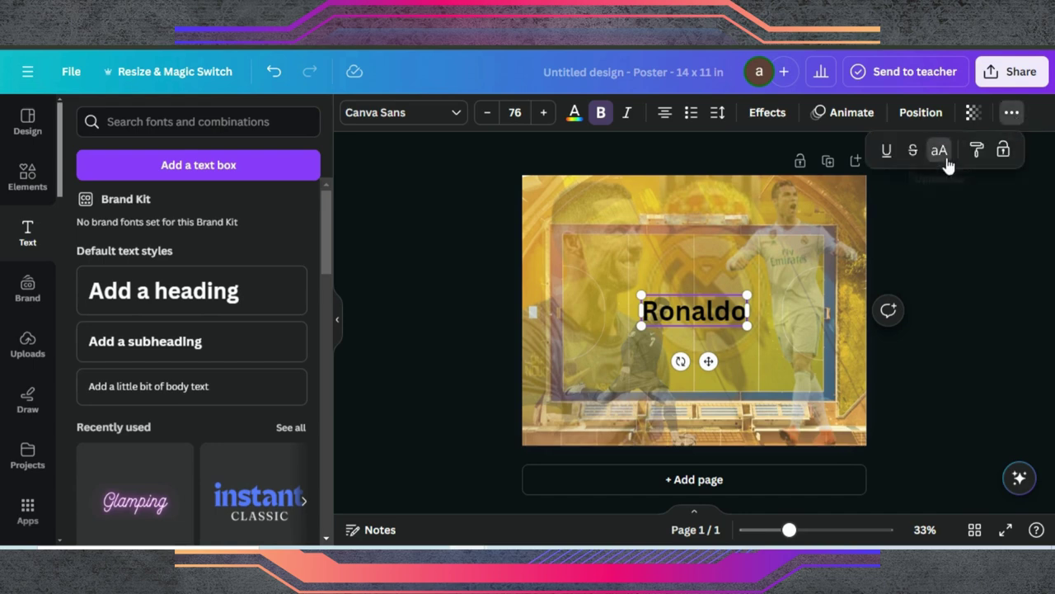
left_click(939, 149)
- Search the fonts for "signature" and try Signature and the three Brilliant Signature fonts on the heading
left_click(449, 113)
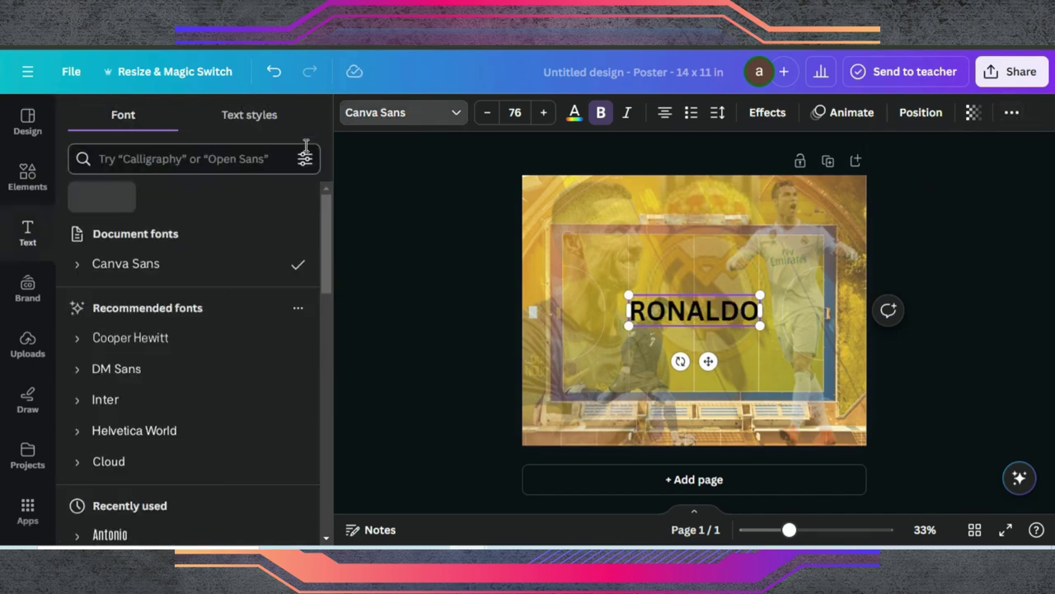
left_click(207, 158)
type("signature")
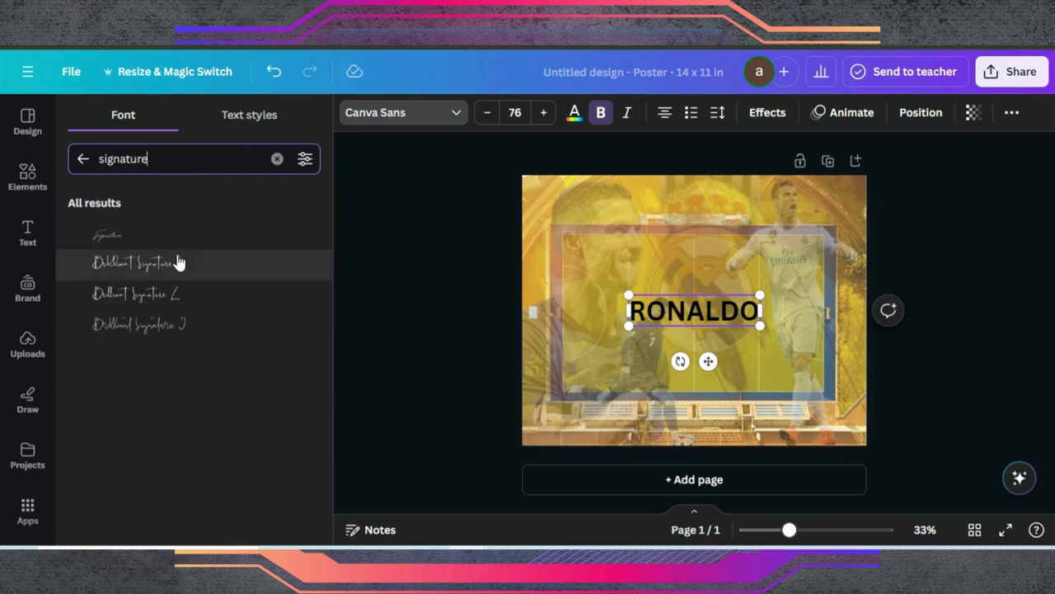
left_click(153, 239)
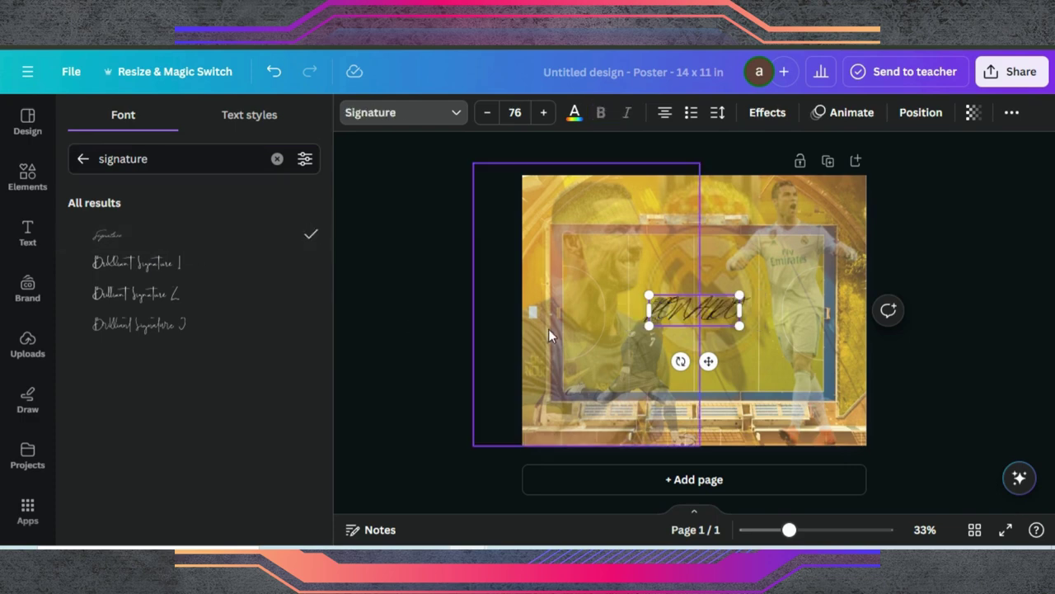
left_click(207, 268)
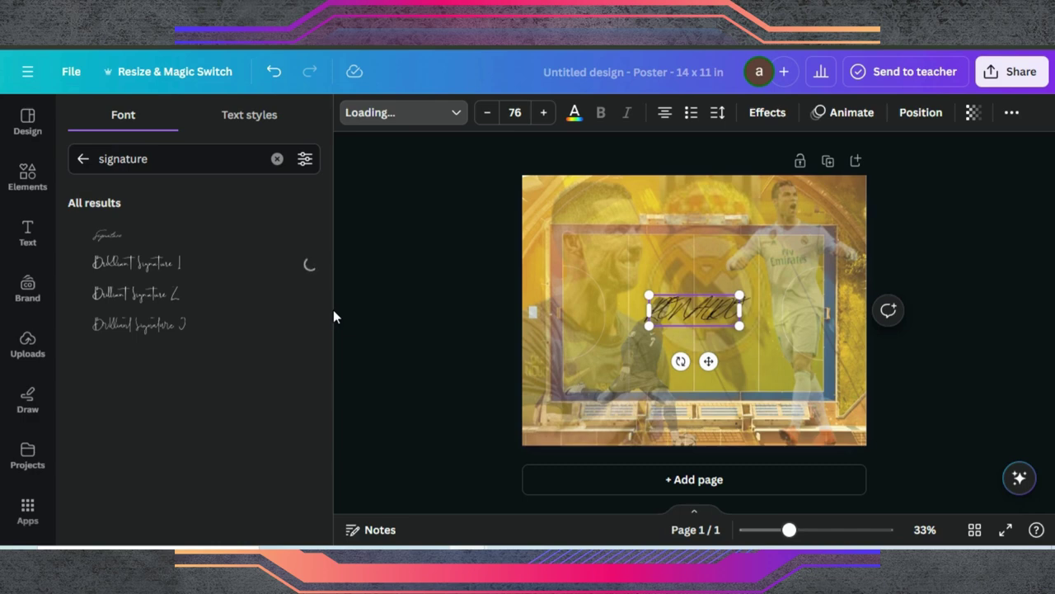
left_click(206, 299)
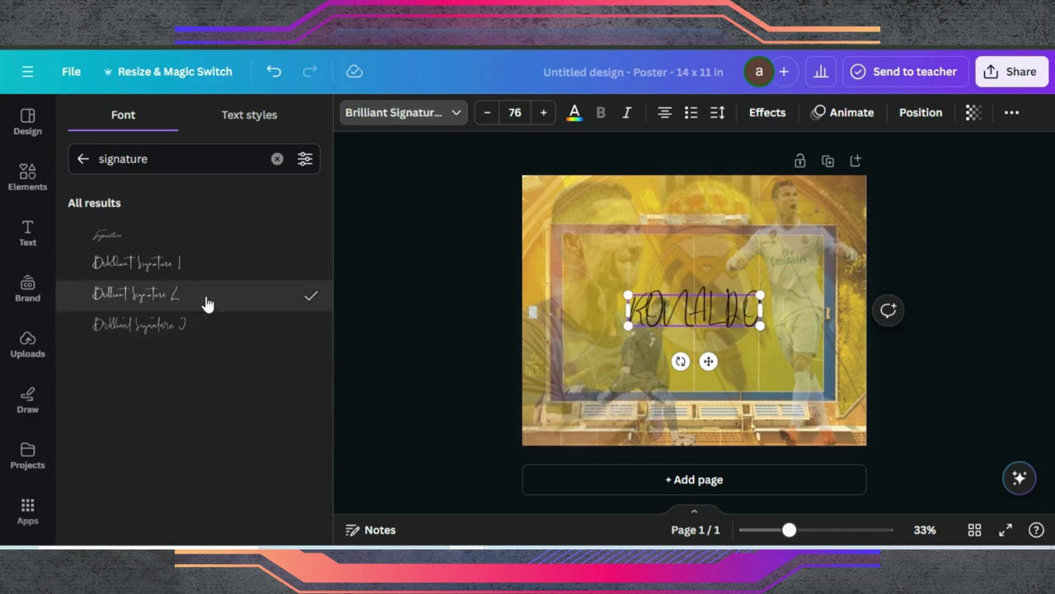
left_click(167, 323)
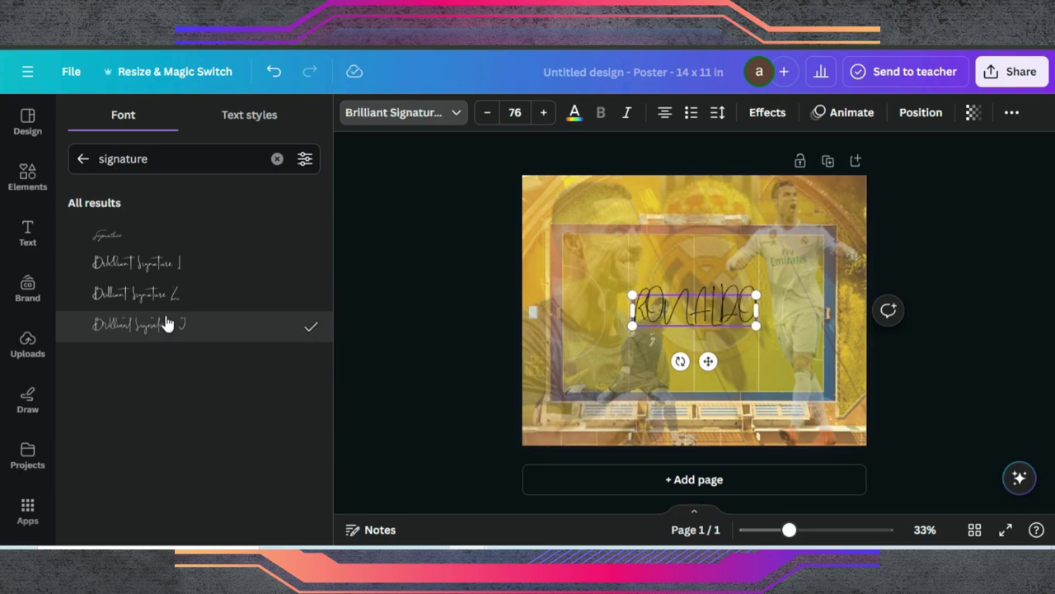
- Turn off uppercase for the heading and set its font to Signature
left_click(1012, 115)
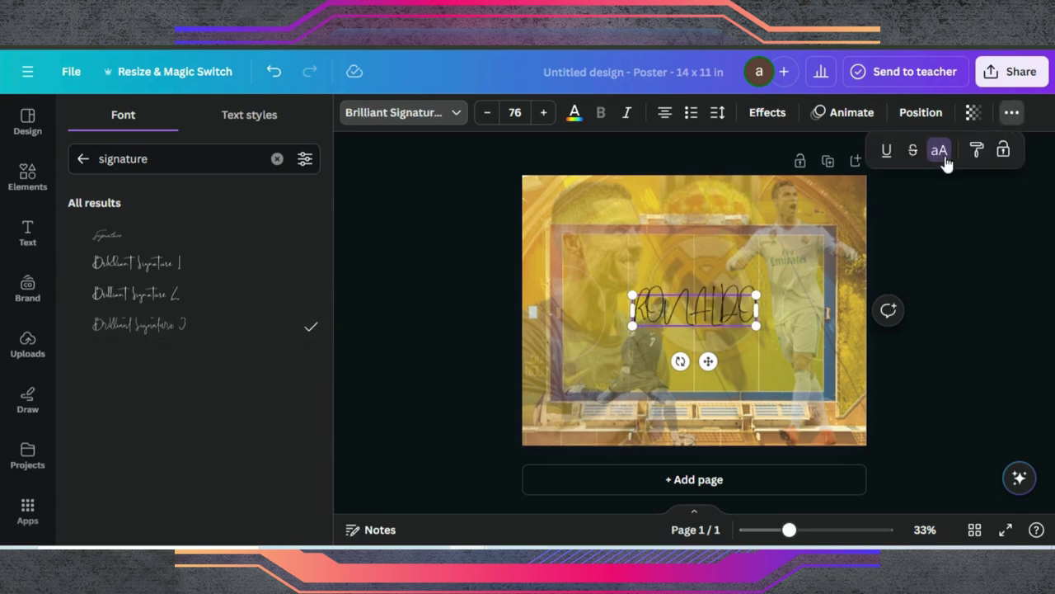
left_click(937, 151)
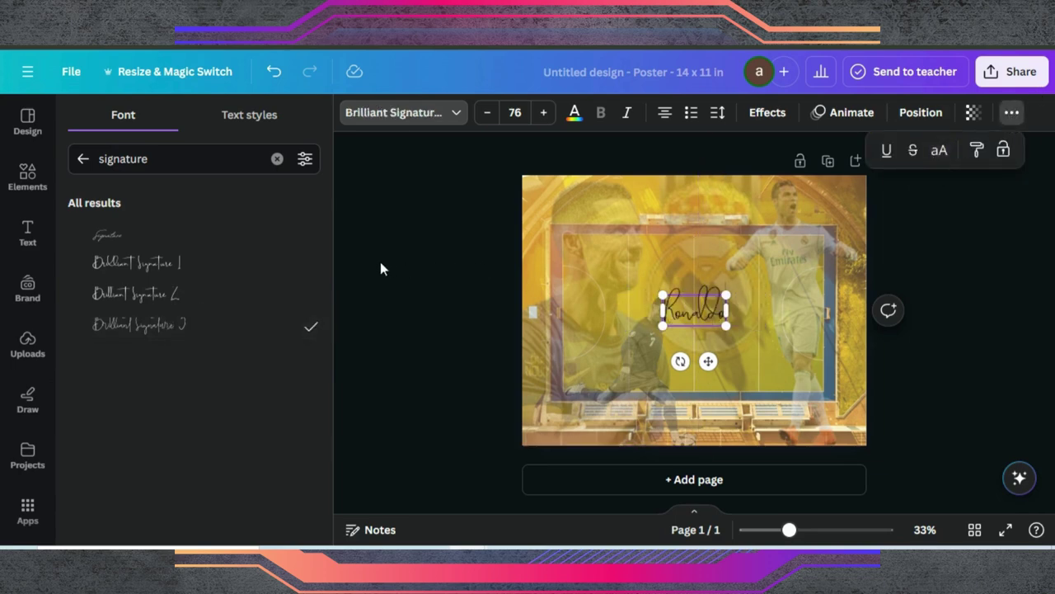
left_click(170, 236)
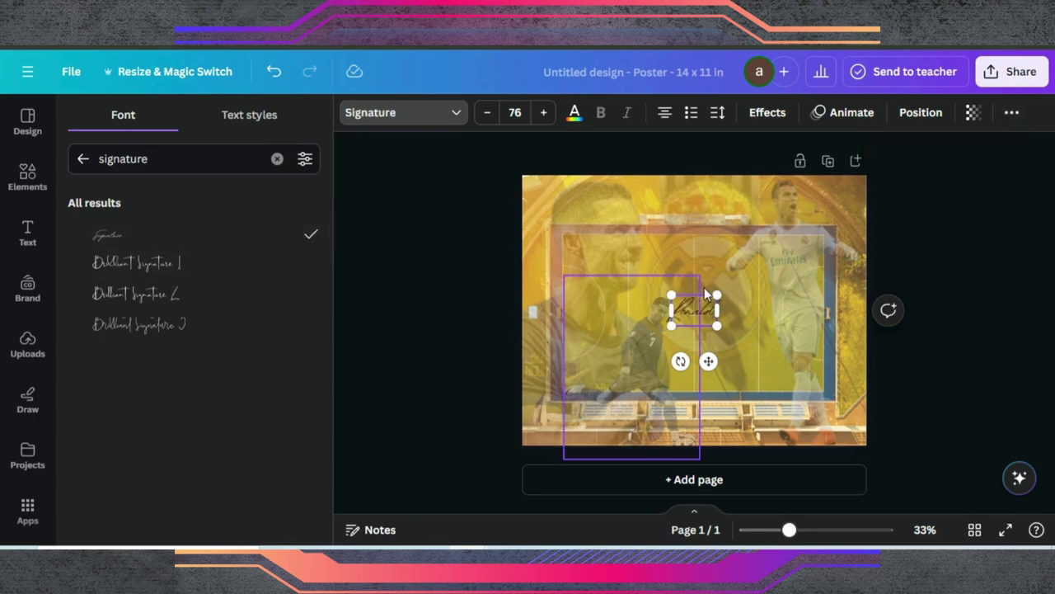
- Enlarge the "Ronaldo" signature text to size 180 and place it near the page's lower-left corner
mouse_move(664, 294)
left_mouse_down()
mouse_move(572, 228)
mouse_move(586, 237)
left_mouse_up()
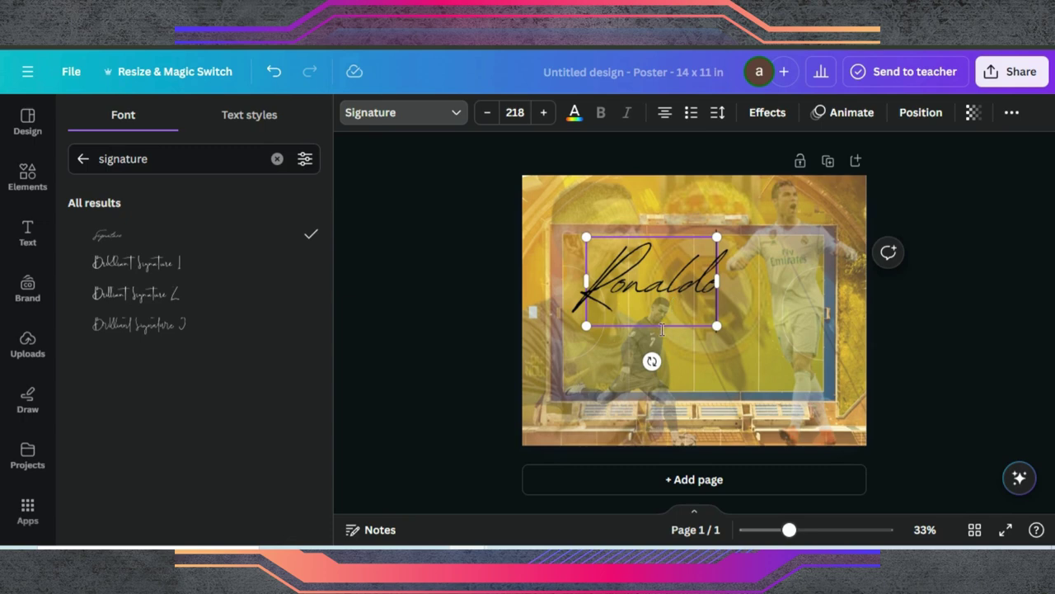
left_click(761, 360)
mouse_move(681, 292)
left_mouse_down()
mouse_move(662, 285)
mouse_move(651, 454)
mouse_move(659, 419)
mouse_move(628, 414)
mouse_move(782, 424)
mouse_move(809, 400)
mouse_move(621, 416)
left_mouse_up()
left_click_drag(546, 363, 569, 382)
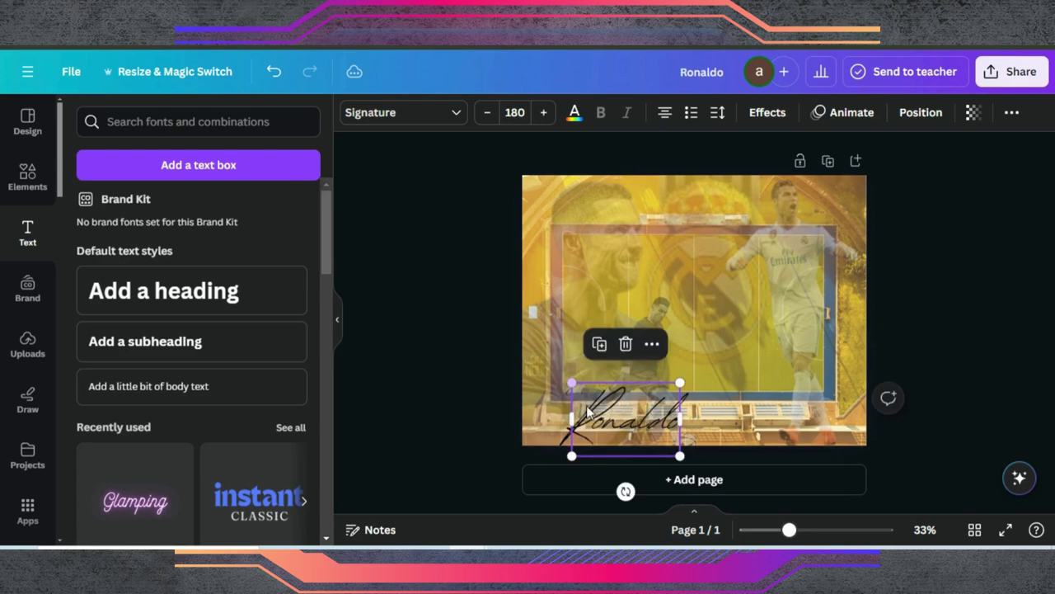
left_click_drag(586, 419, 564, 409)
- Nudge the grey kicking player's image beside the signature and set its transparency to 58
left_click_drag(666, 327, 666, 329)
left_click(610, 411)
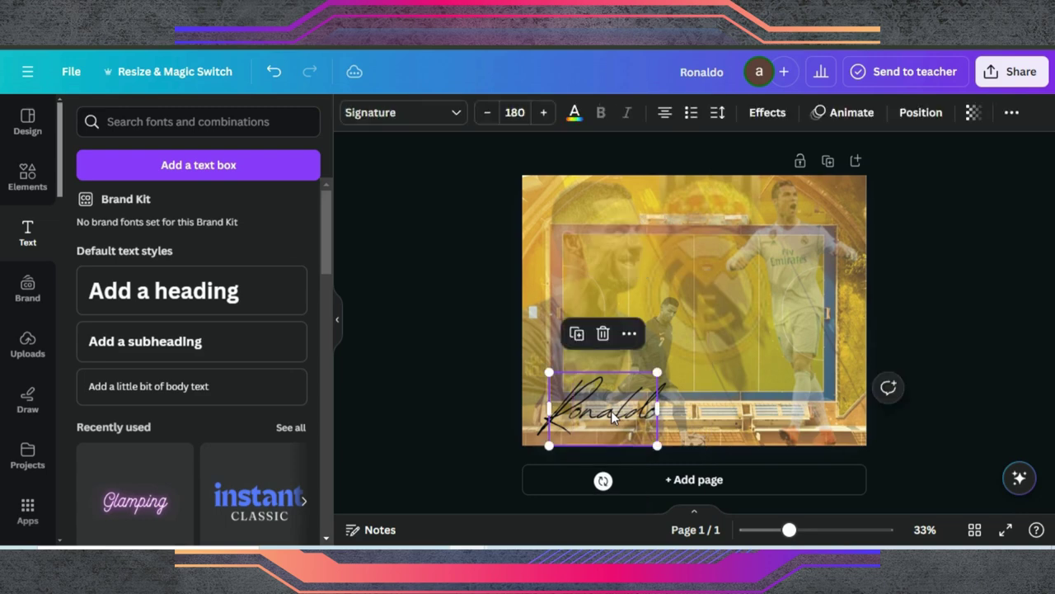
left_click_drag(659, 336, 659, 333)
left_click(687, 112)
left_click_drag(584, 176, 600, 178)
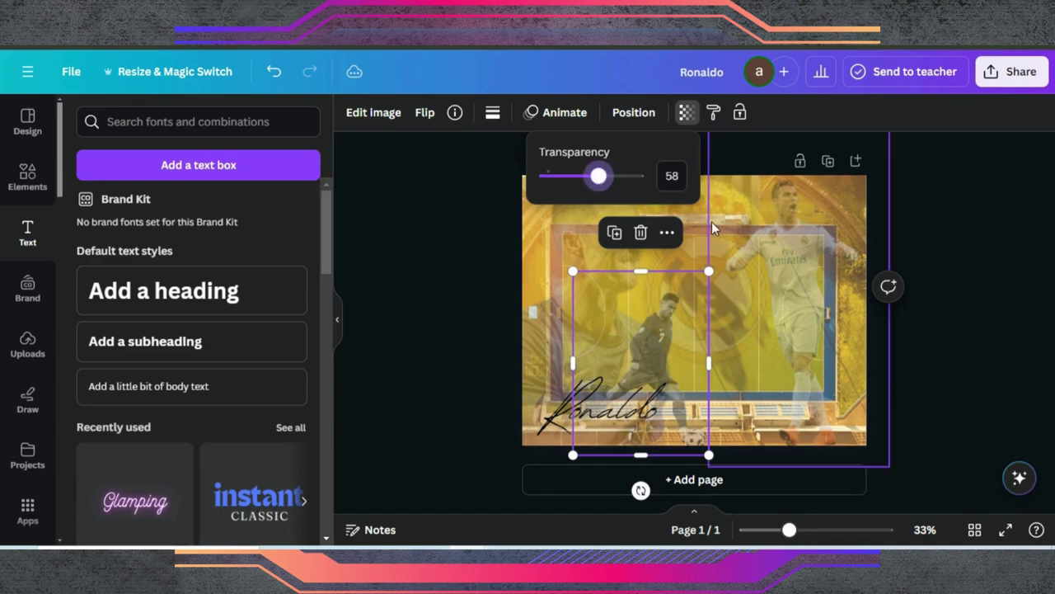
- Shift the "Ronaldo" signature text closer to the page's lower-left corner and colour it white
mouse_move(587, 415)
left_mouse_down()
mouse_move(584, 406)
mouse_move(554, 421)
left_mouse_up()
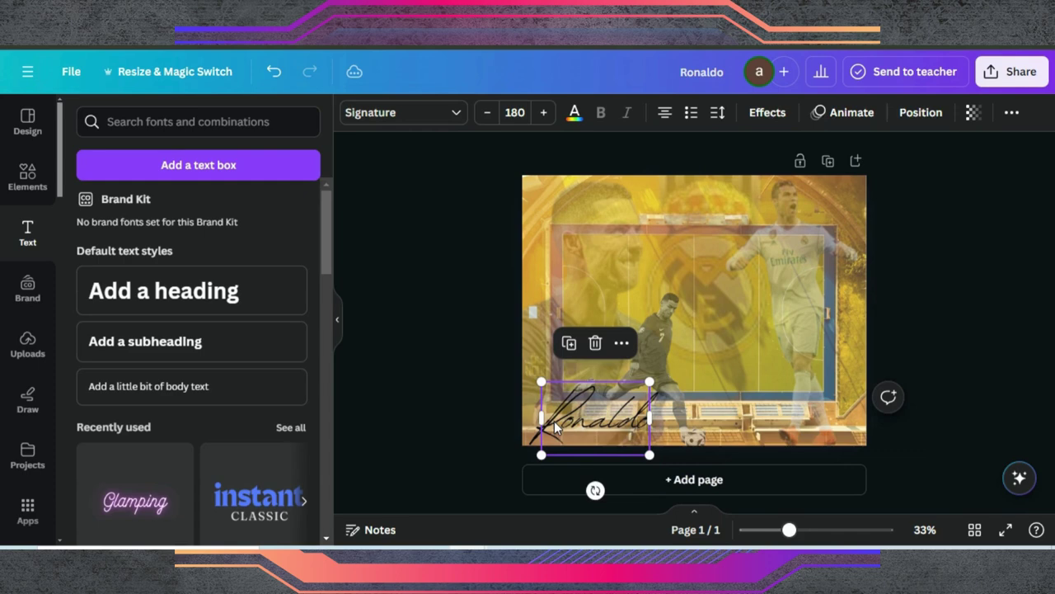
left_click(574, 113)
left_click(170, 207)
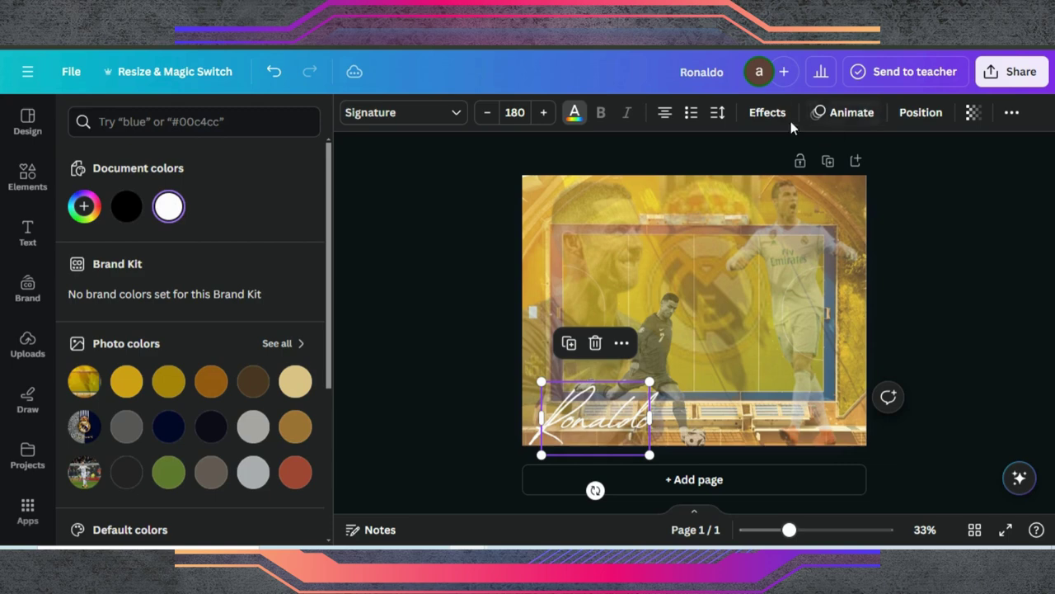
- Apply the Lift effect to the signature text with intensity 100
left_click(767, 113)
left_click(269, 210)
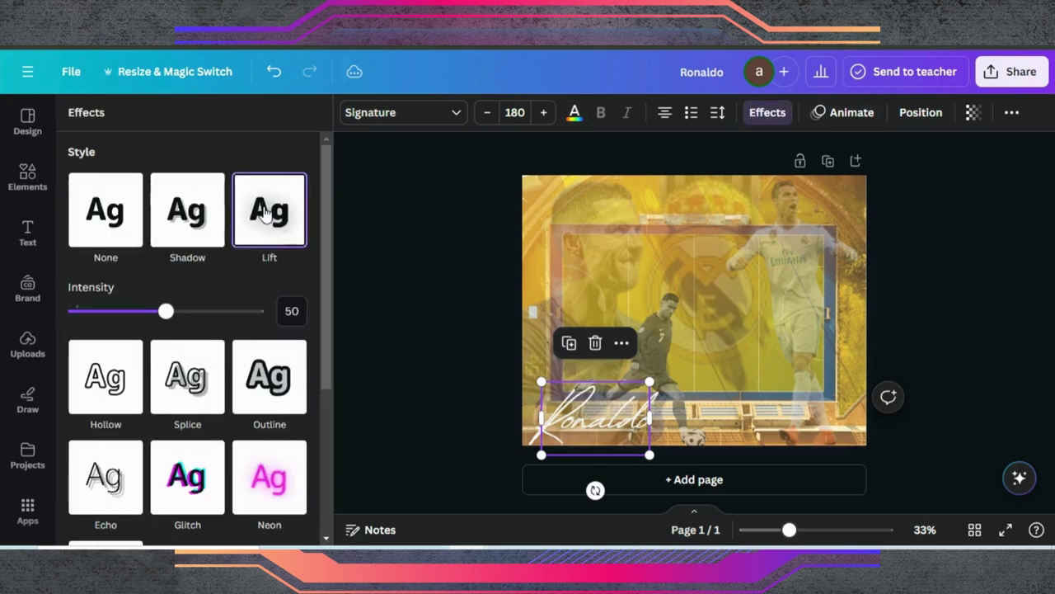
left_click_drag(165, 312, 297, 299)
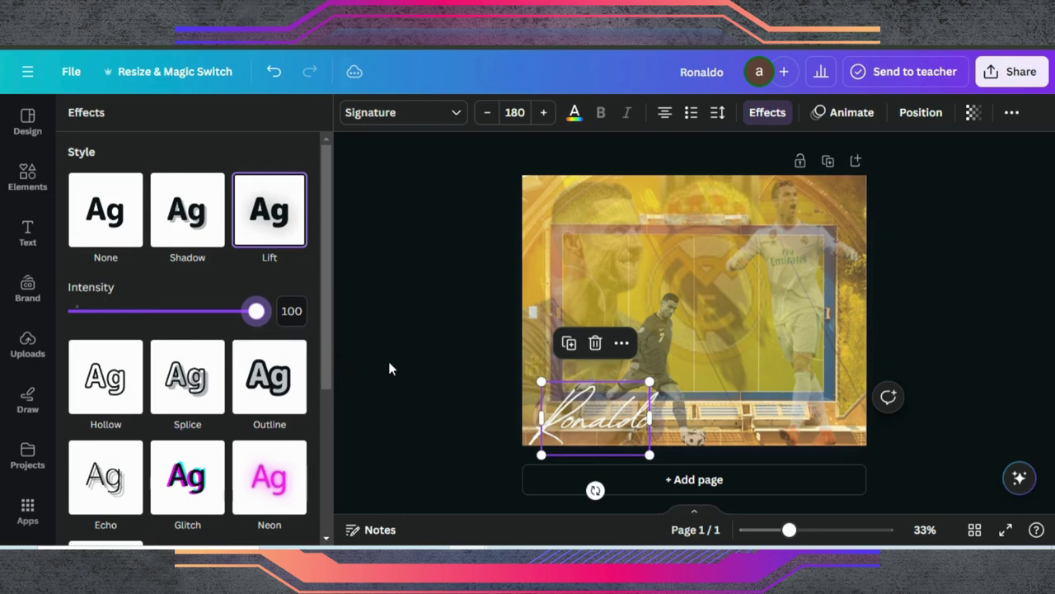
- Reduce the signature text to size 142, tilt it slightly counter-clockwise and deselect it
left_click_drag(650, 455, 589, 422)
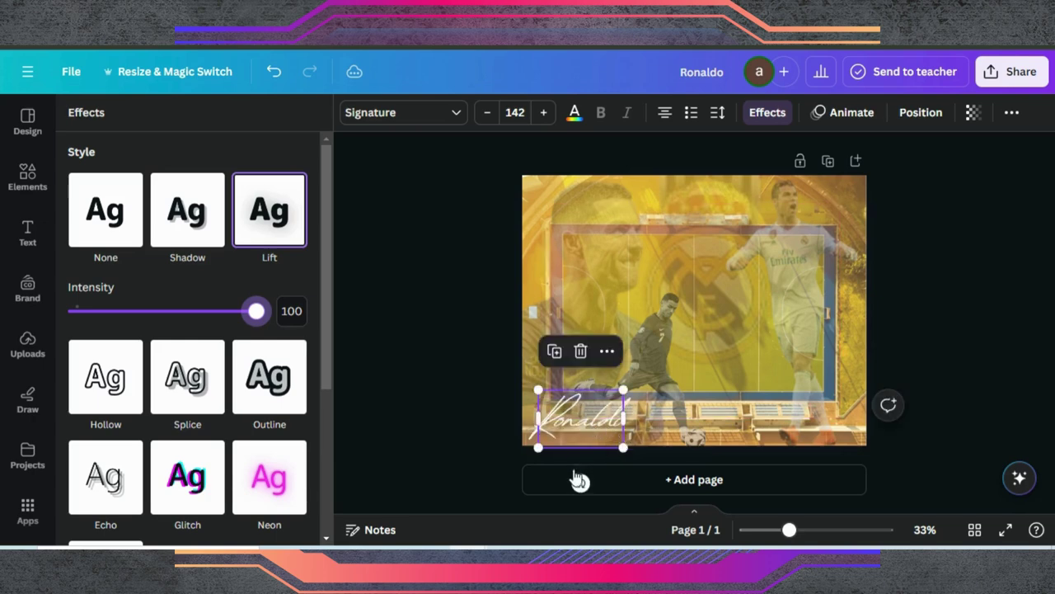
left_click_drag(580, 483, 591, 482)
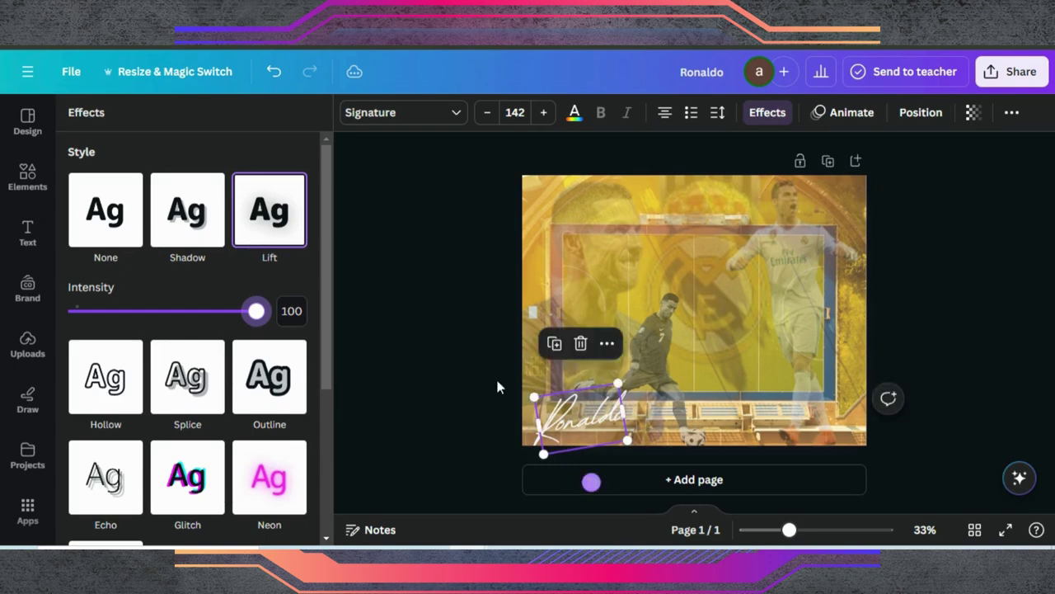
left_click(431, 328)
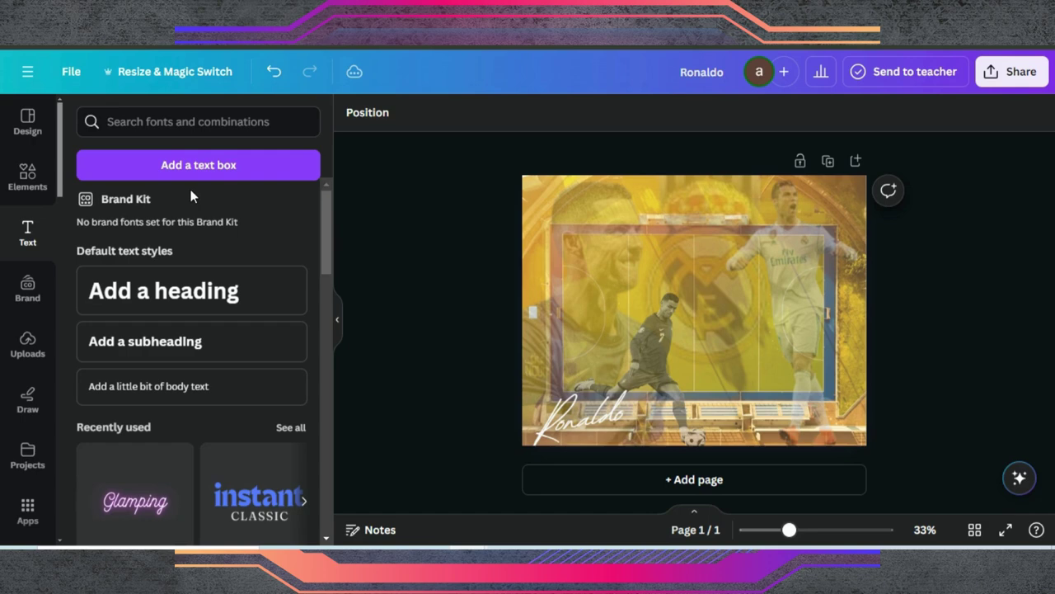
- Add a second heading reading "Ronaldo" at the page centre
left_click(141, 294)
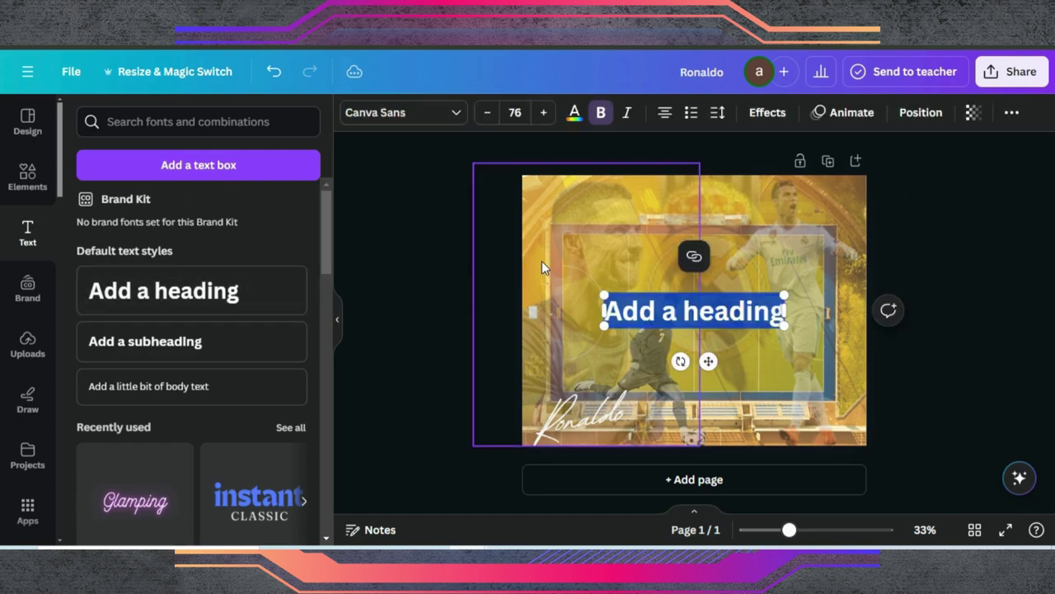
type("Ron")
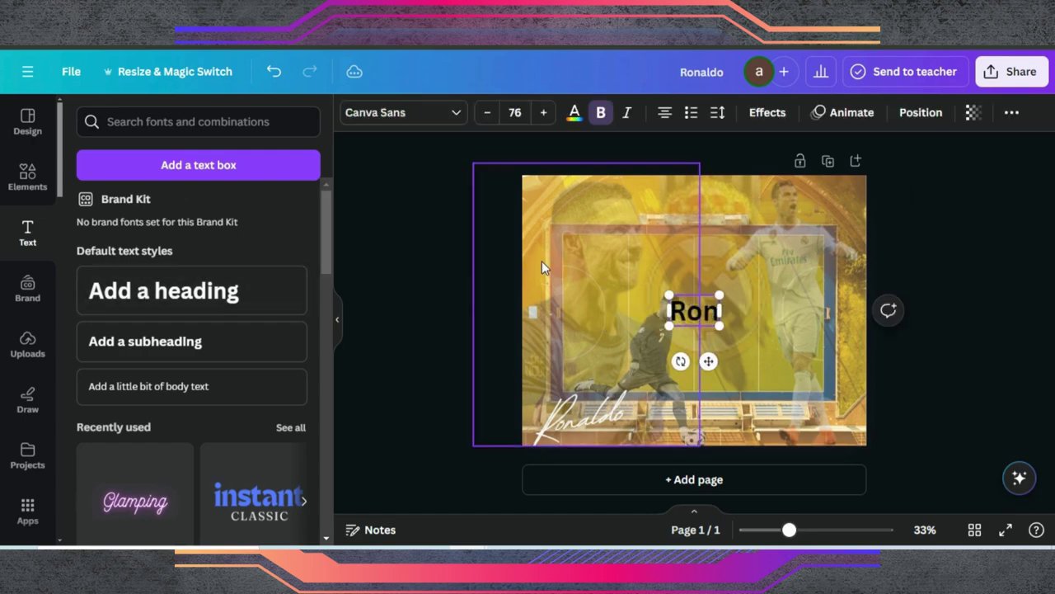
type("aldo")
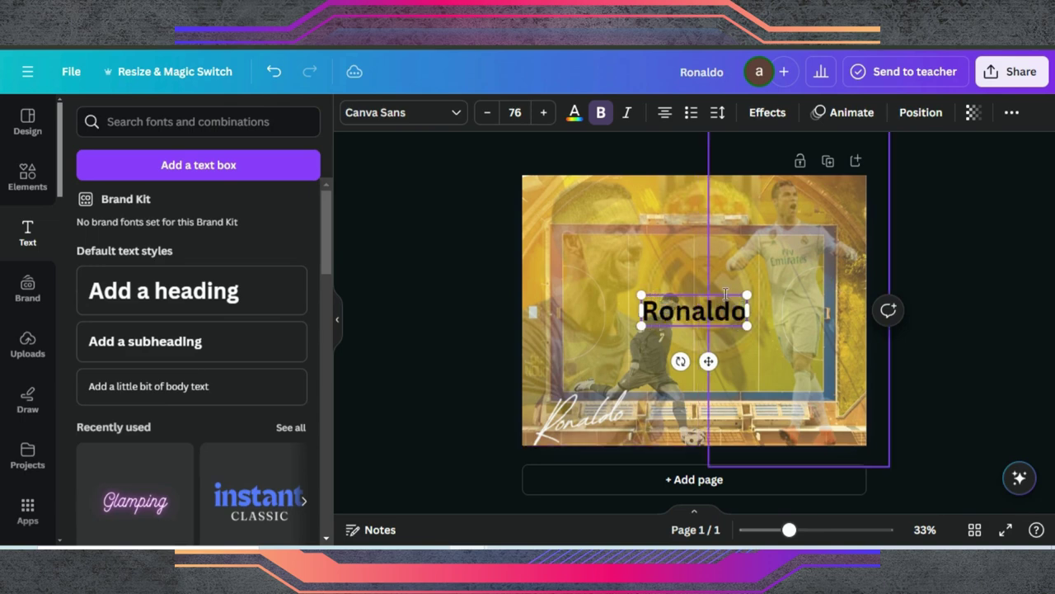
- Convert the centre "Ronaldo" heading to uppercase and set its font to DIN Next Condensed
left_click(1012, 113)
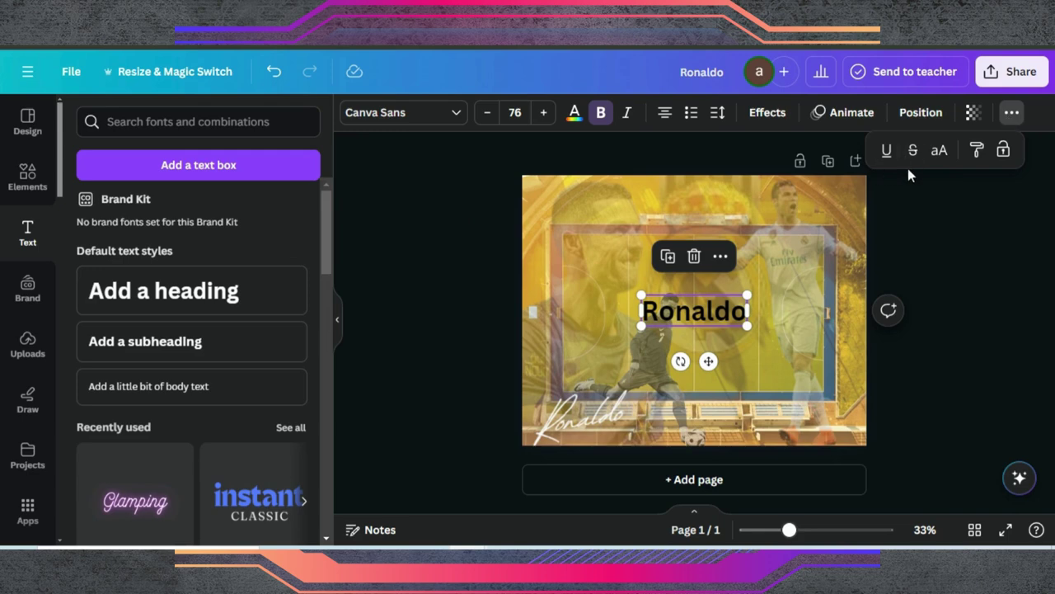
left_click(939, 149)
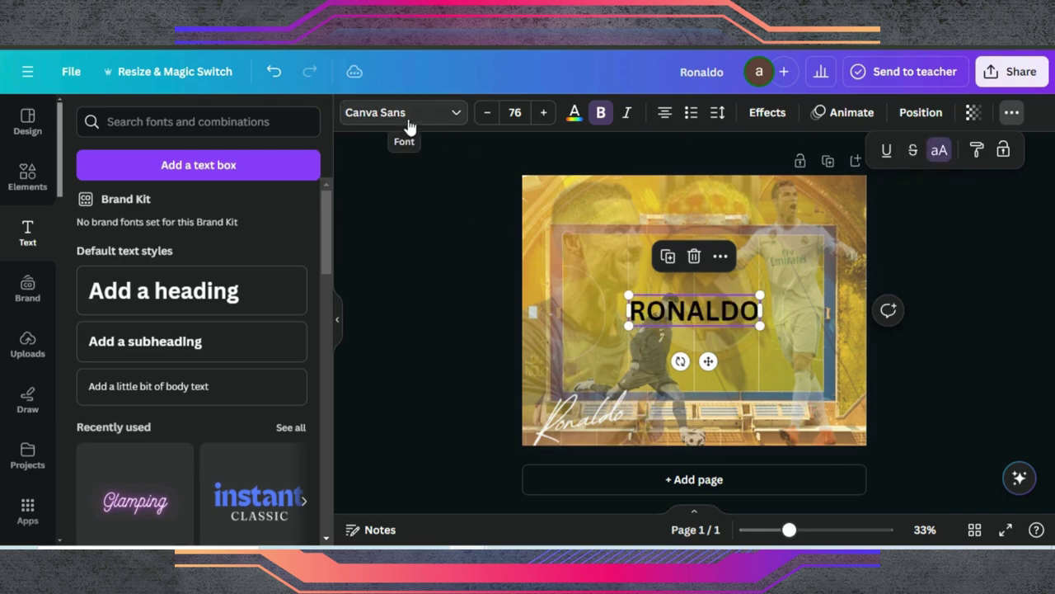
left_click(404, 117)
double_click(134, 158)
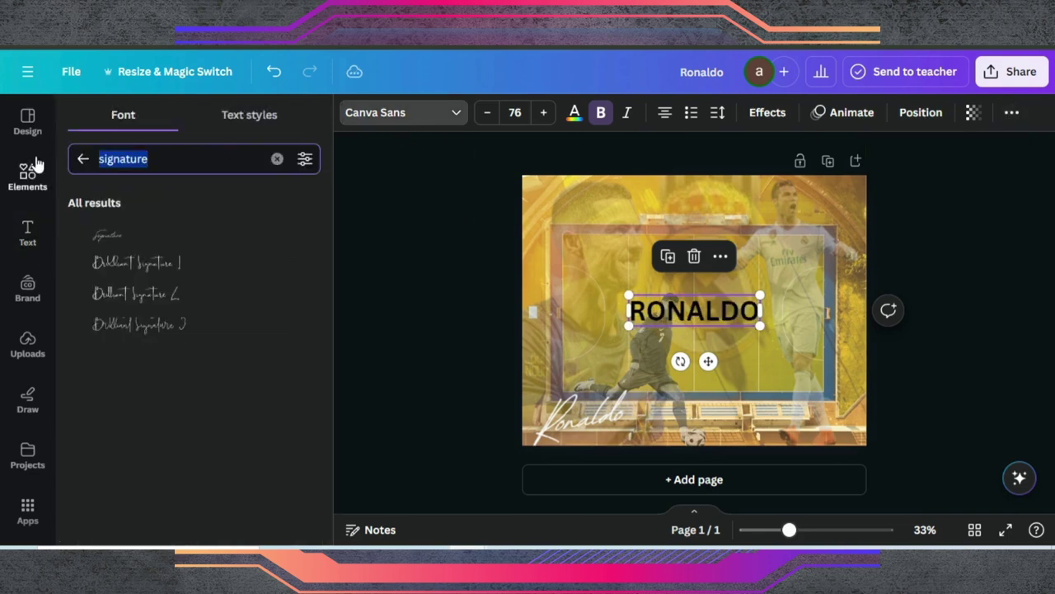
type("din next")
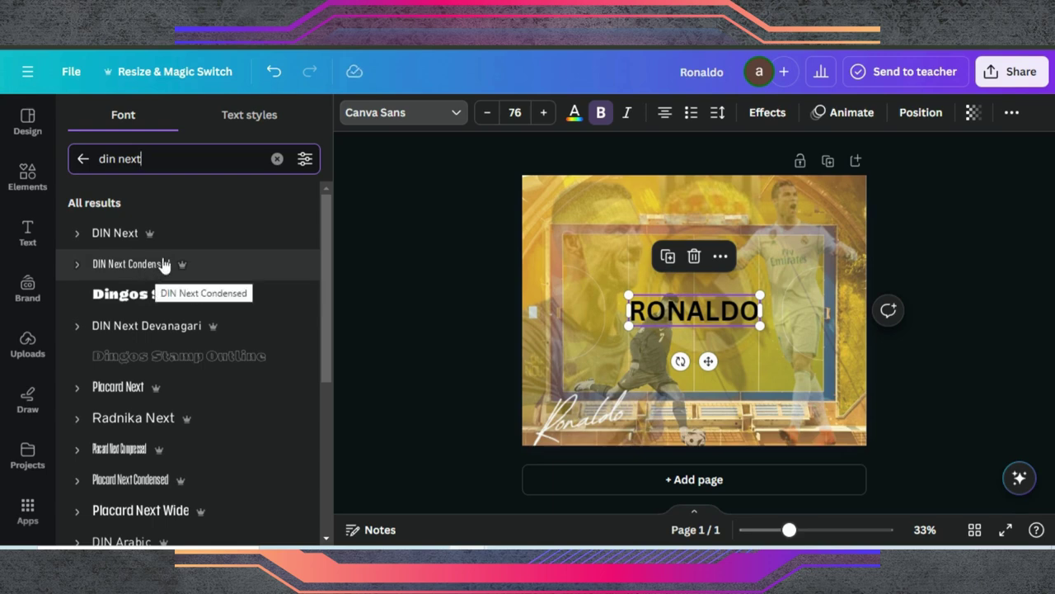
left_click(163, 264)
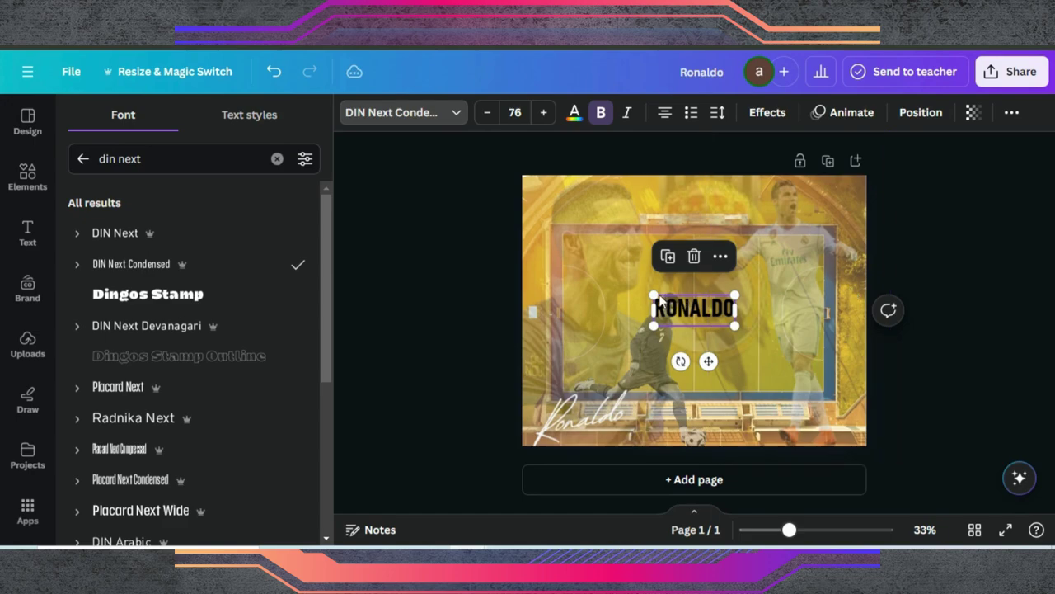
- Enlarge the RONALDO heading to size 188, rotate it vertical reading downward and place it along the page's right edge
left_click_drag(654, 294, 539, 251)
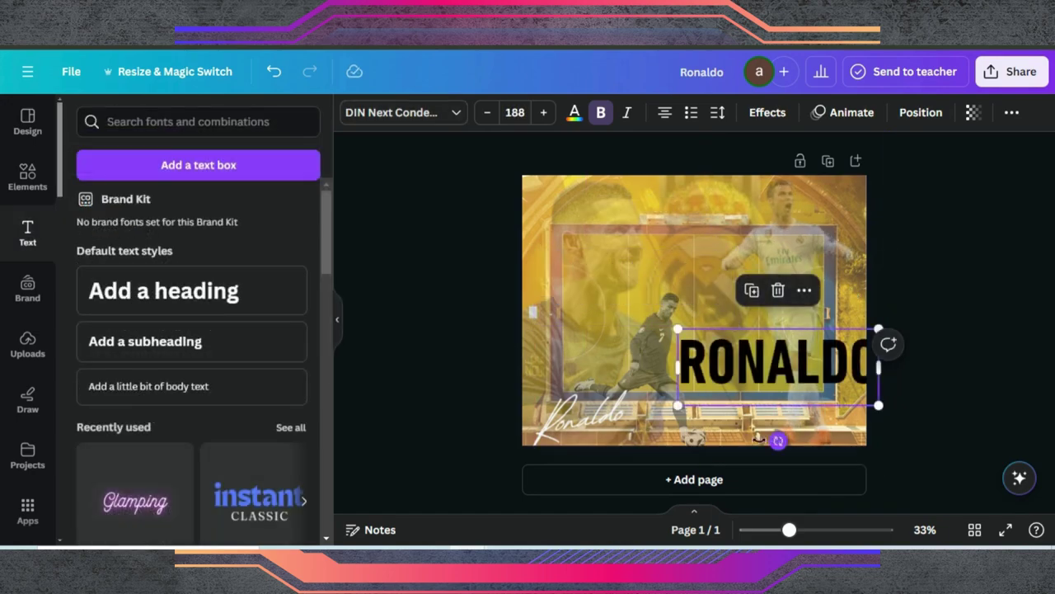
left_click_drag(778, 441, 693, 367)
left_click_drag(773, 361, 833, 337)
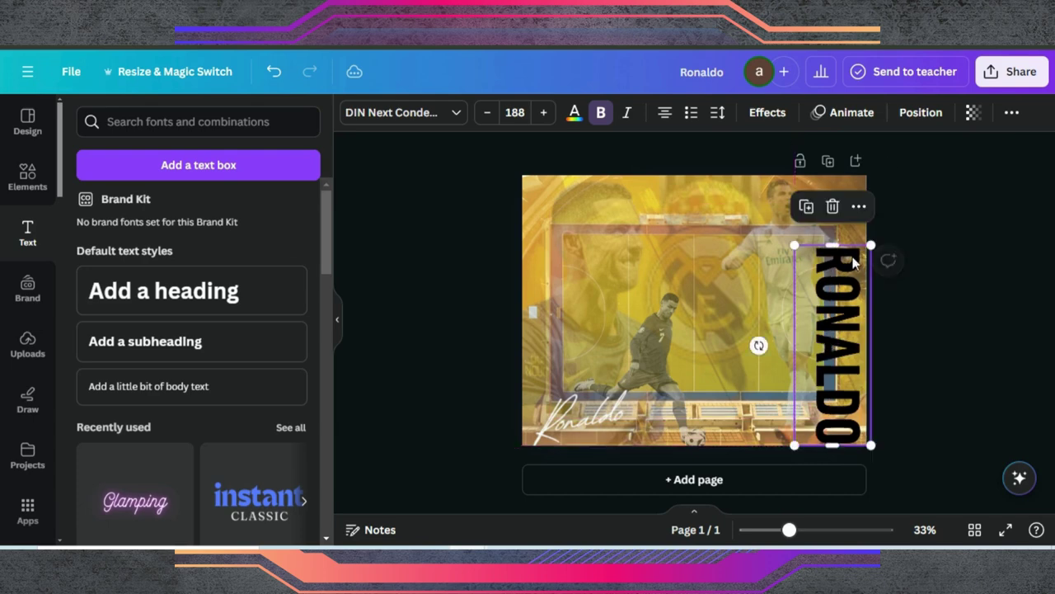
- Set the heading's letter spacing to 142 and fit it on one line along the page height at size 184
left_click(718, 112)
left_click_drag(753, 178, 775, 178)
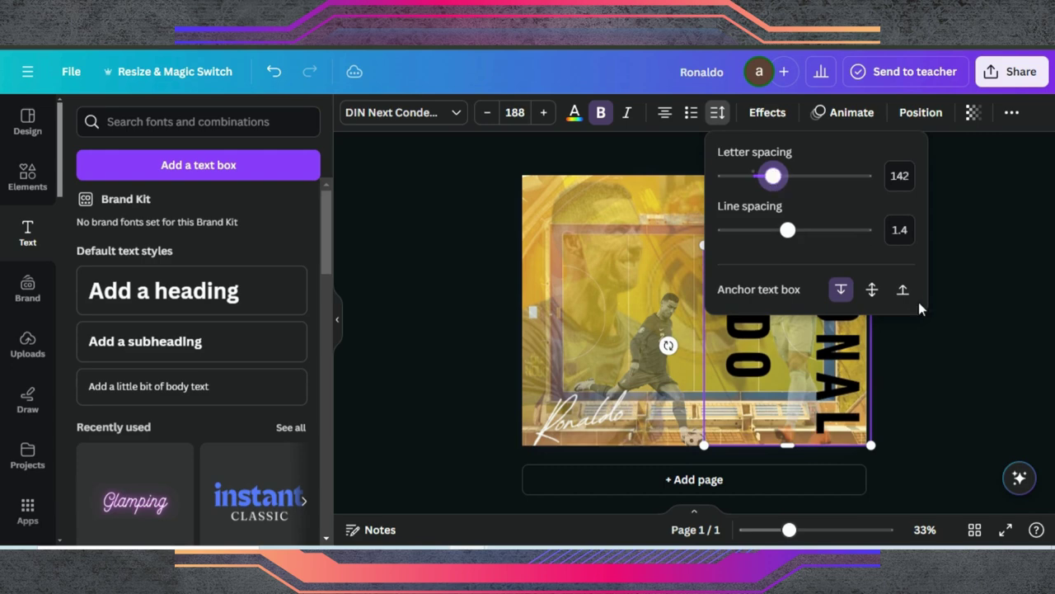
left_click(939, 340)
left_click_drag(788, 245, 808, 174)
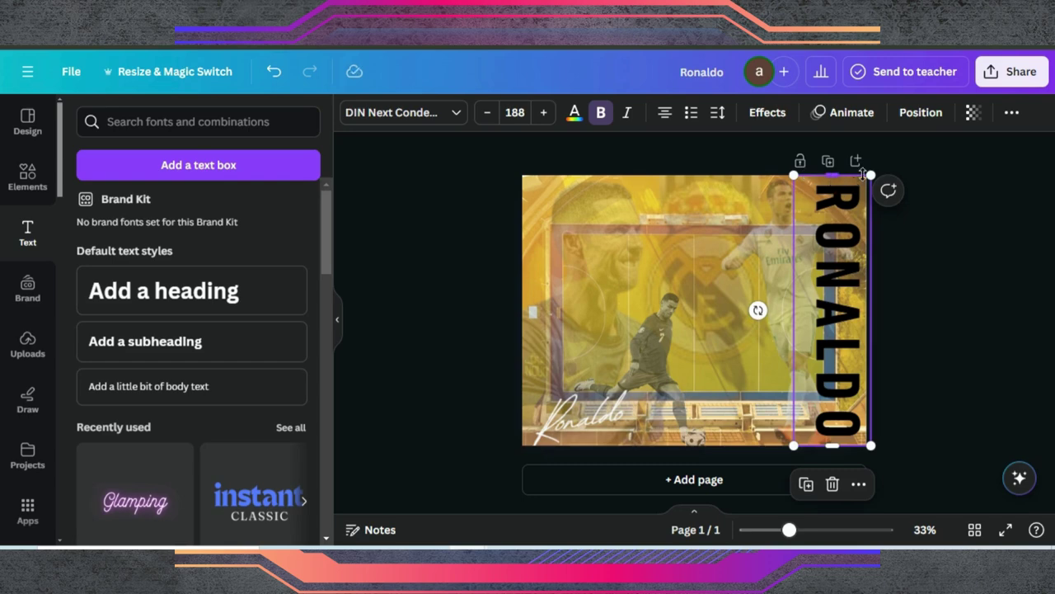
left_click_drag(864, 182, 850, 217)
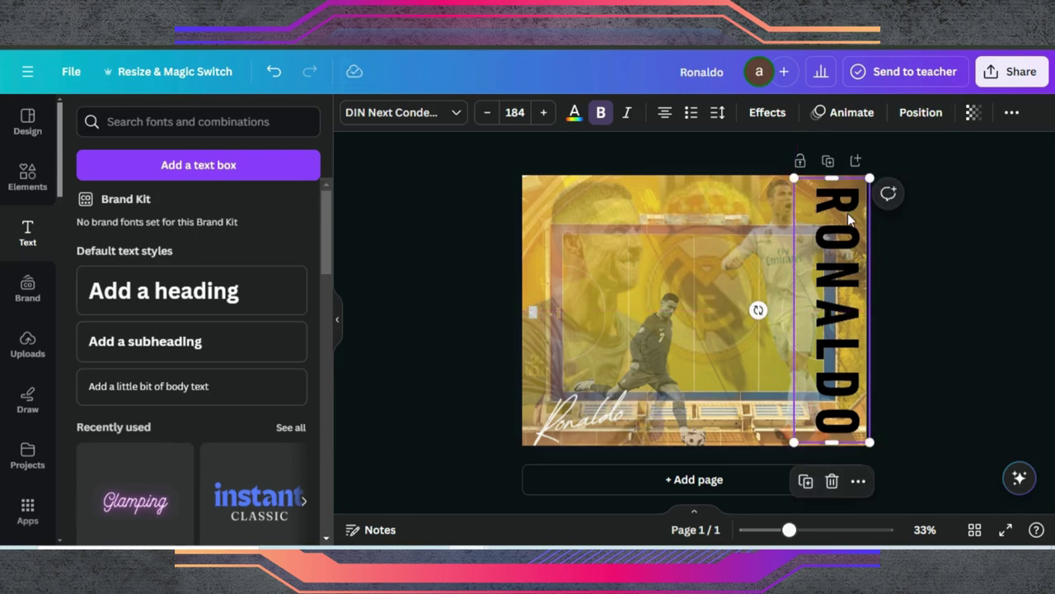
- Colour the vertical RONALDO heading white
left_click(575, 113)
left_click(168, 208)
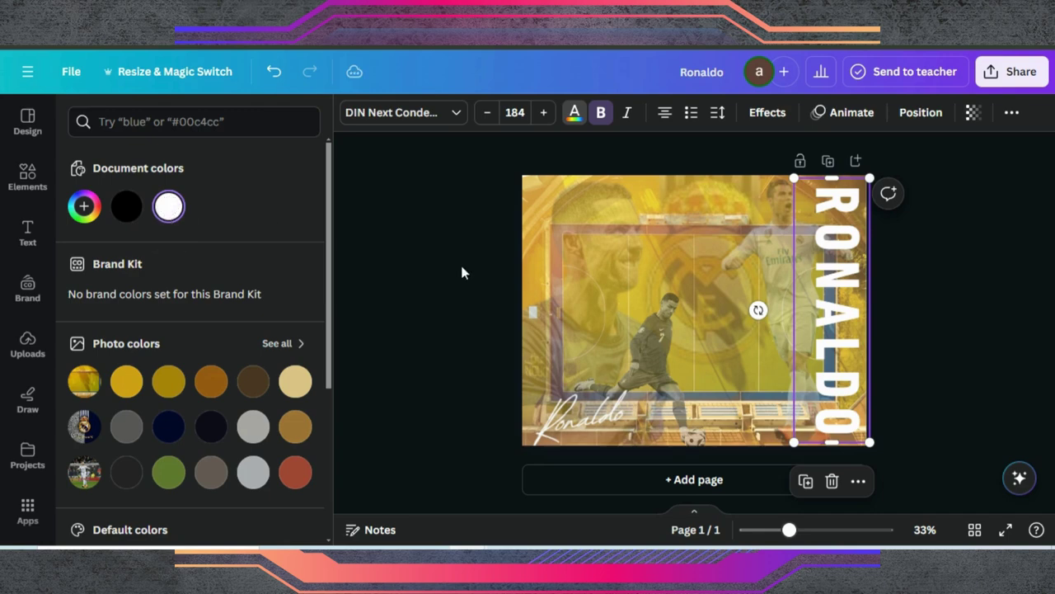
key("Escape")
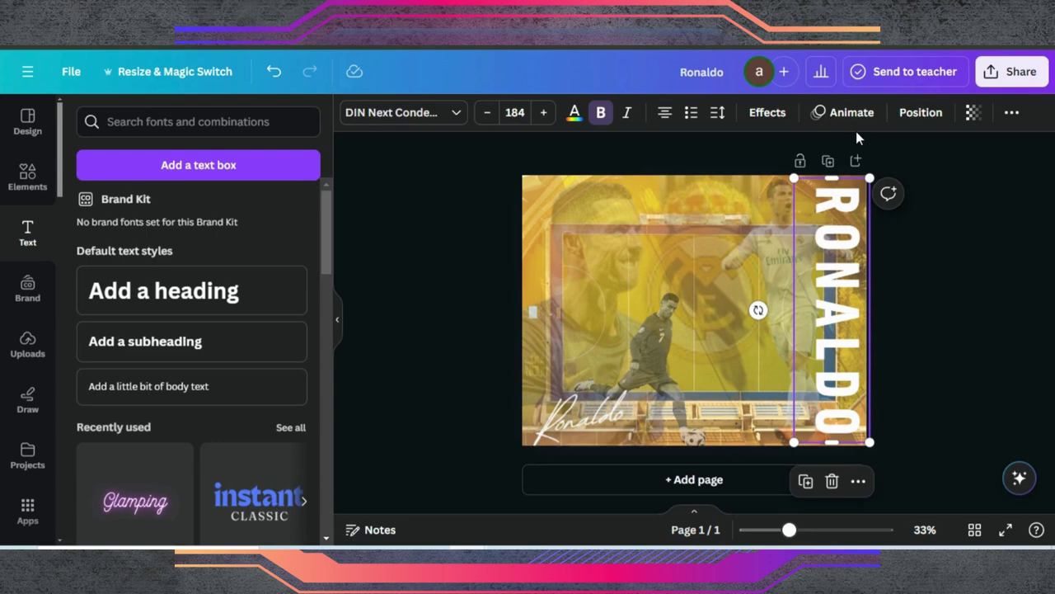
- Apply the Outline effect to the heading with thickness 70 and dark brown colour #542F2F
left_click(768, 113)
left_click(275, 308)
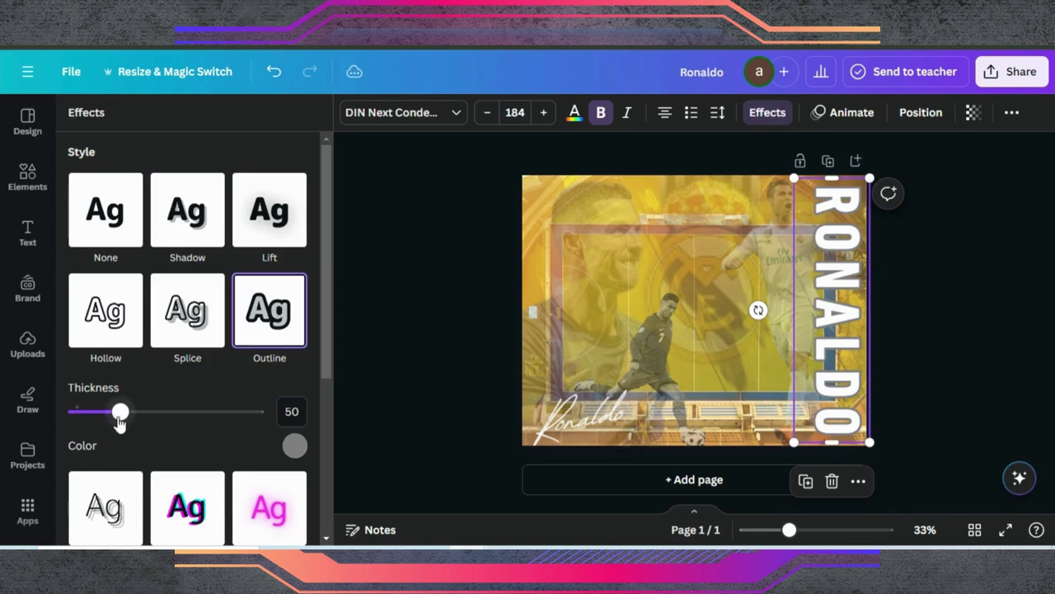
mouse_move(121, 411)
left_mouse_down()
mouse_move(175, 414)
mouse_move(141, 412)
left_mouse_up()
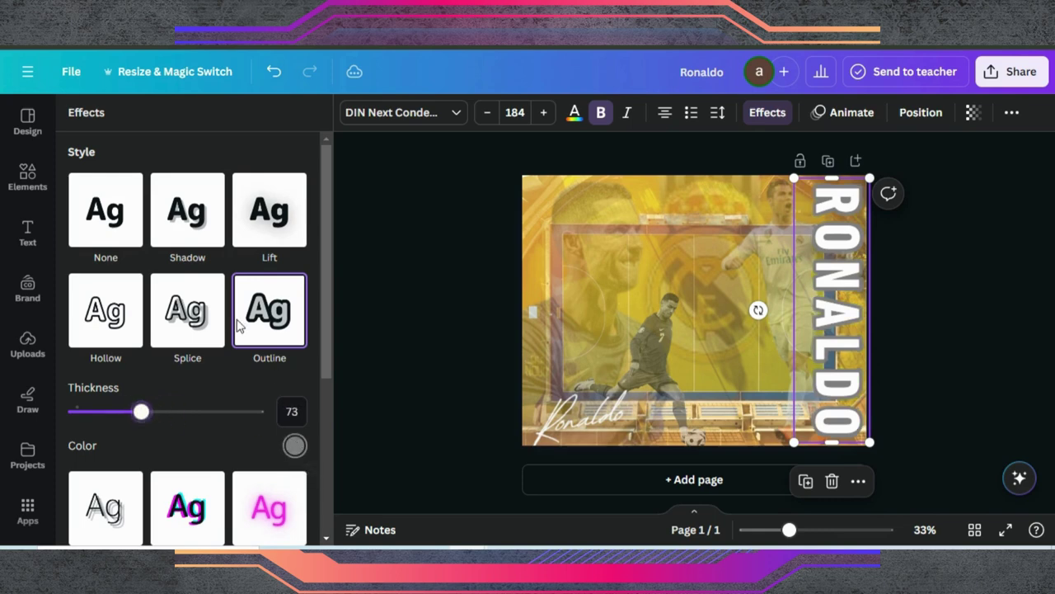
left_click(295, 447)
left_click(79, 292)
mouse_move(129, 407)
left_mouse_down()
mouse_move(164, 398)
mouse_move(187, 368)
mouse_move(174, 390)
left_mouse_up()
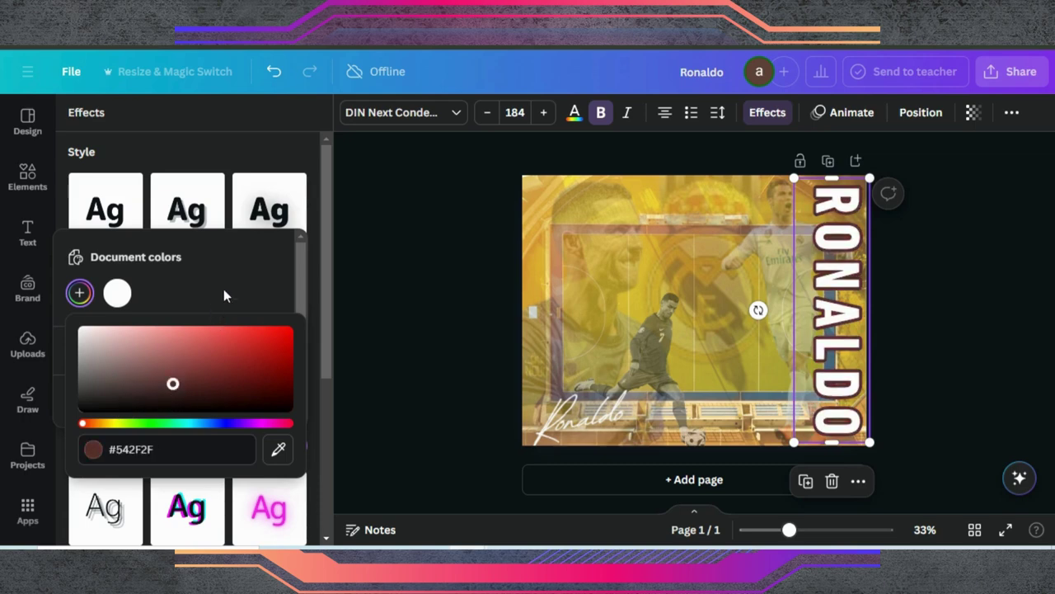
left_click(235, 157)
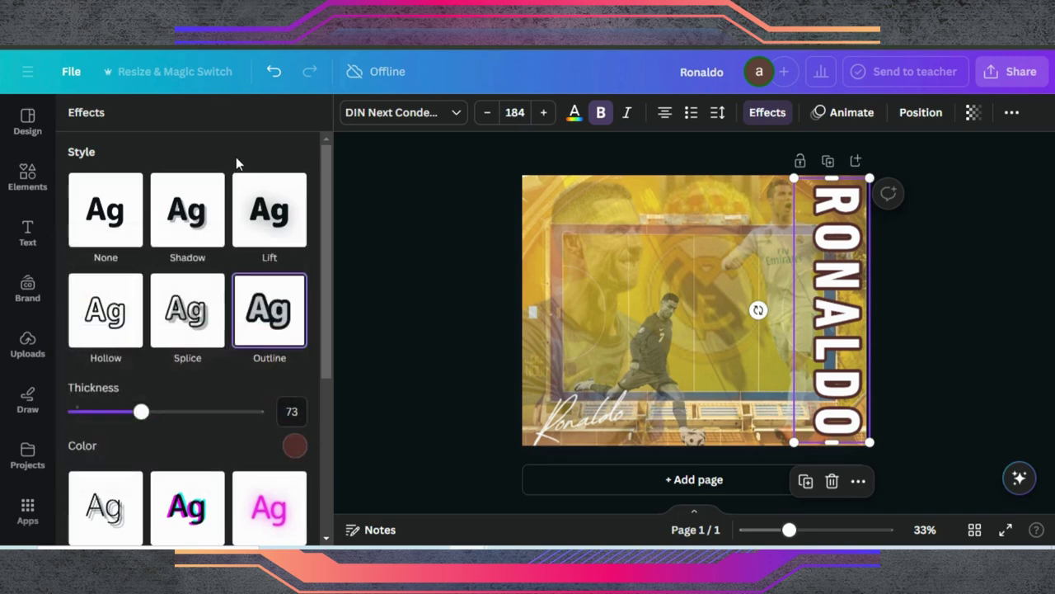
mouse_move(141, 412)
left_mouse_down()
mouse_move(118, 411)
mouse_move(163, 412)
mouse_move(139, 412)
left_mouse_up()
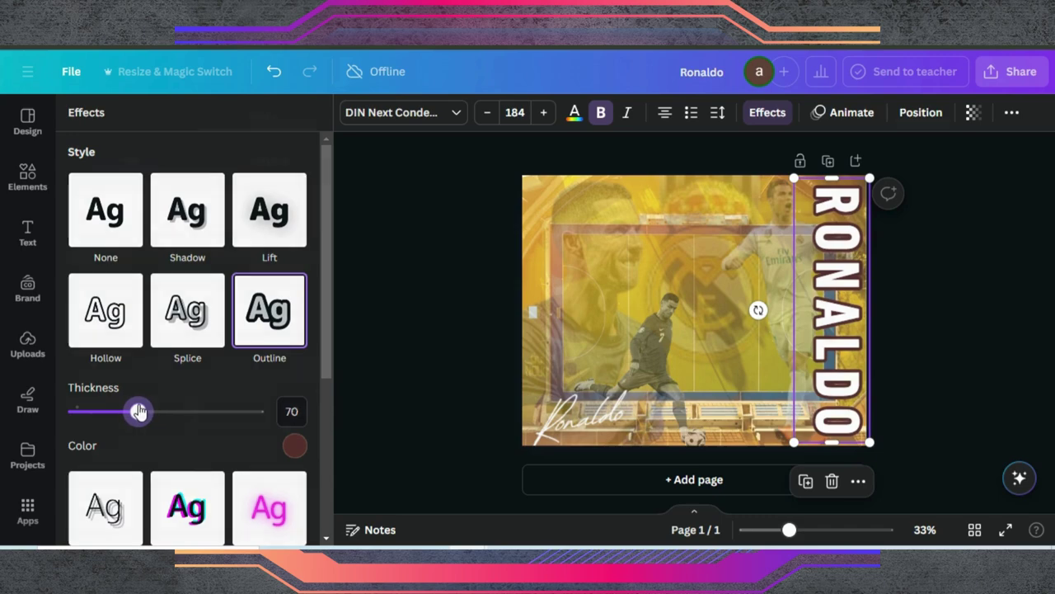
- Move the vertical heading to the page's left edge and shift the signature to the right of it
left_click(921, 112)
left_click_drag(851, 296, 569, 291)
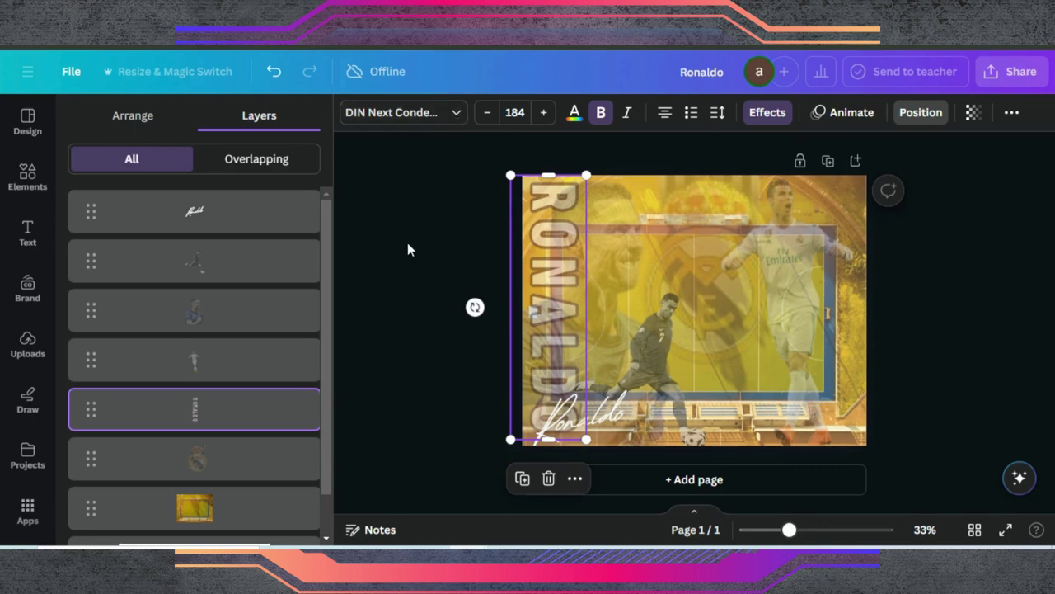
left_click_drag(600, 415, 643, 415)
key("ctrl+z")
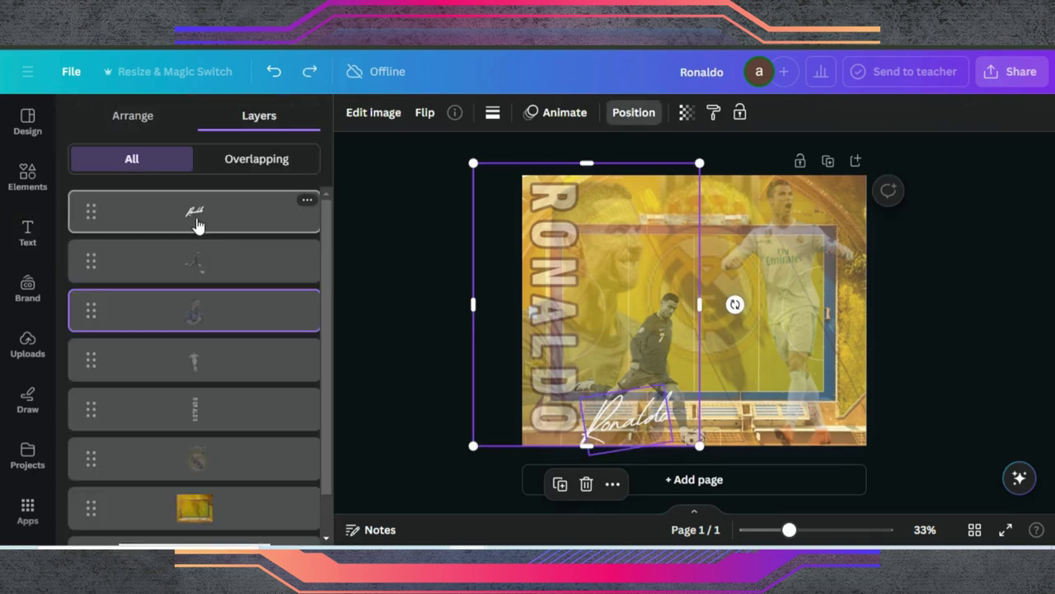
- Rotate the RONALDO heading to read upward and bring it to the top of the layer stack
left_click(189, 407)
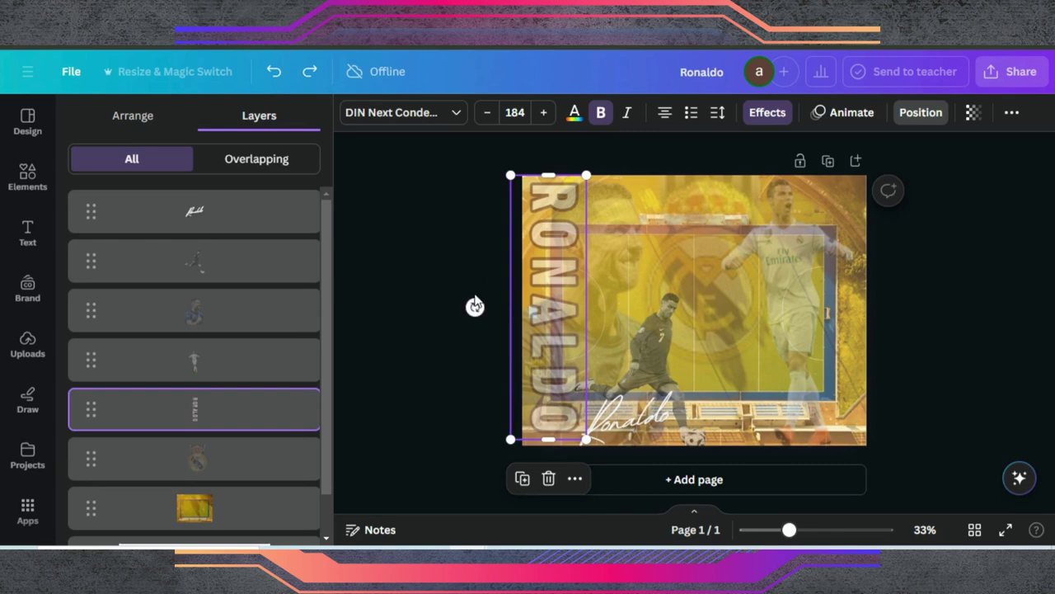
left_click_drag(475, 306, 580, 308)
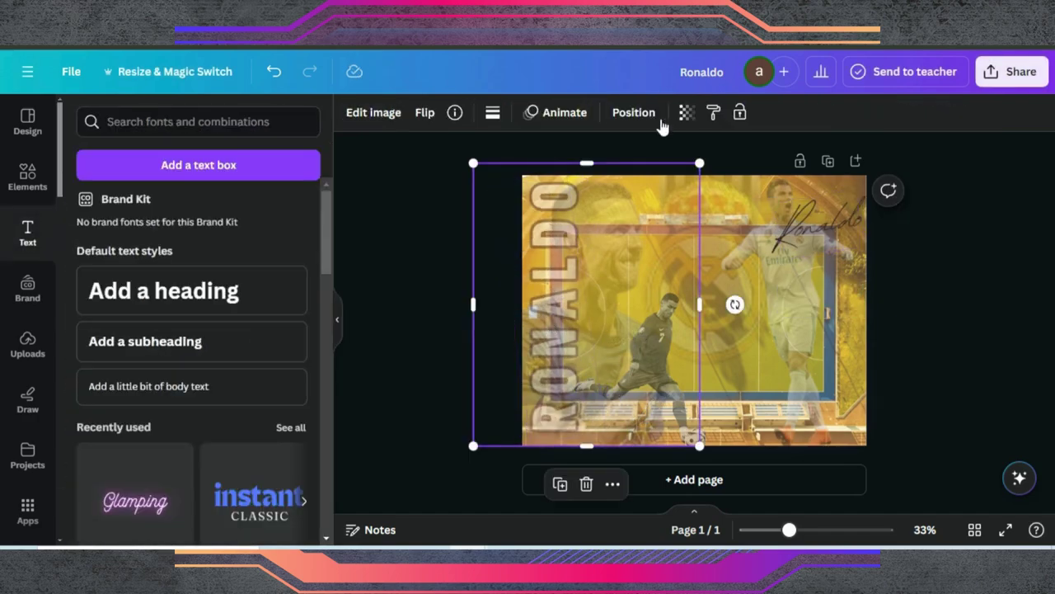
left_click(633, 112)
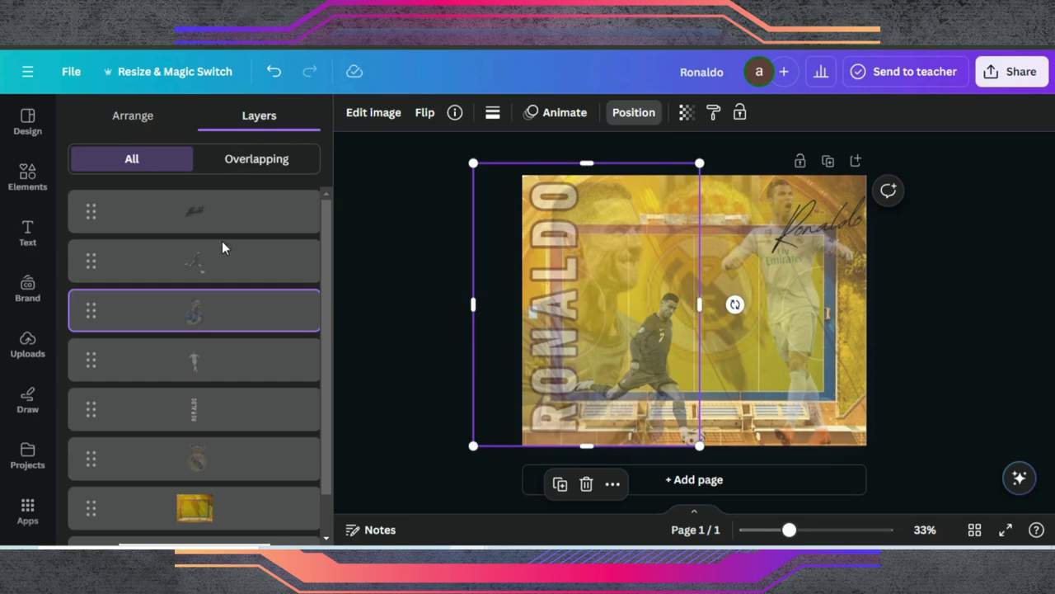
left_click_drag(199, 416, 217, 199)
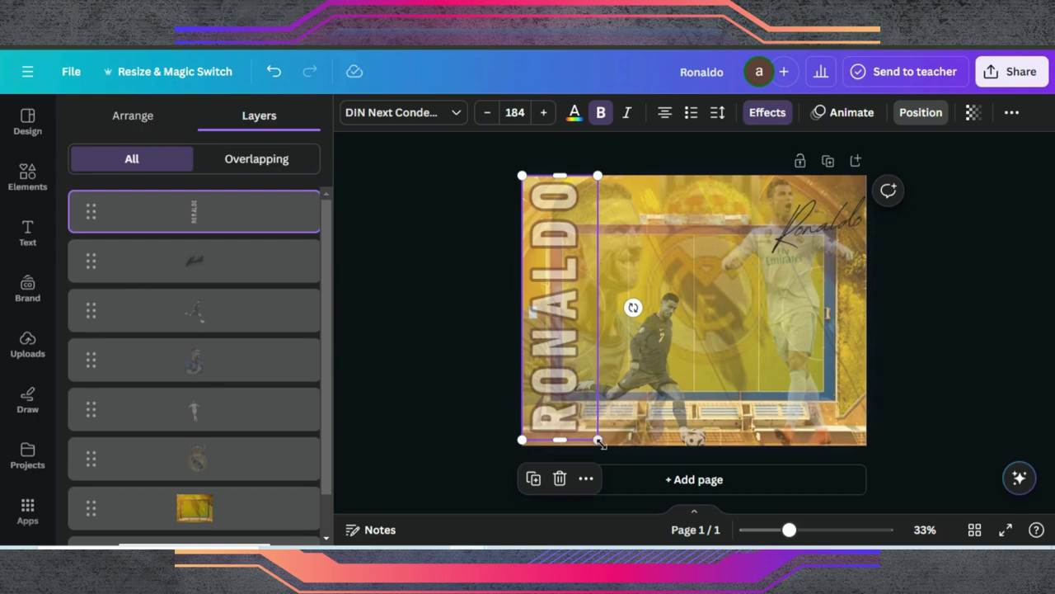
- Nudge the heading toward the page's lower-left corner and set its outline thickness to 39
left_click_drag(558, 300, 552, 301)
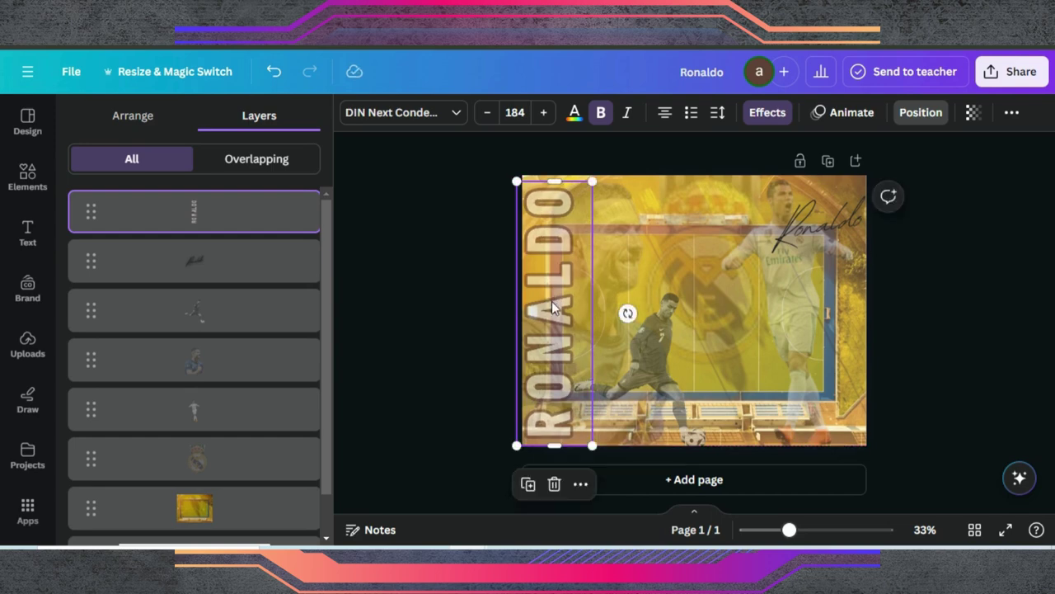
left_click(777, 116)
left_click_drag(137, 411, 112, 415)
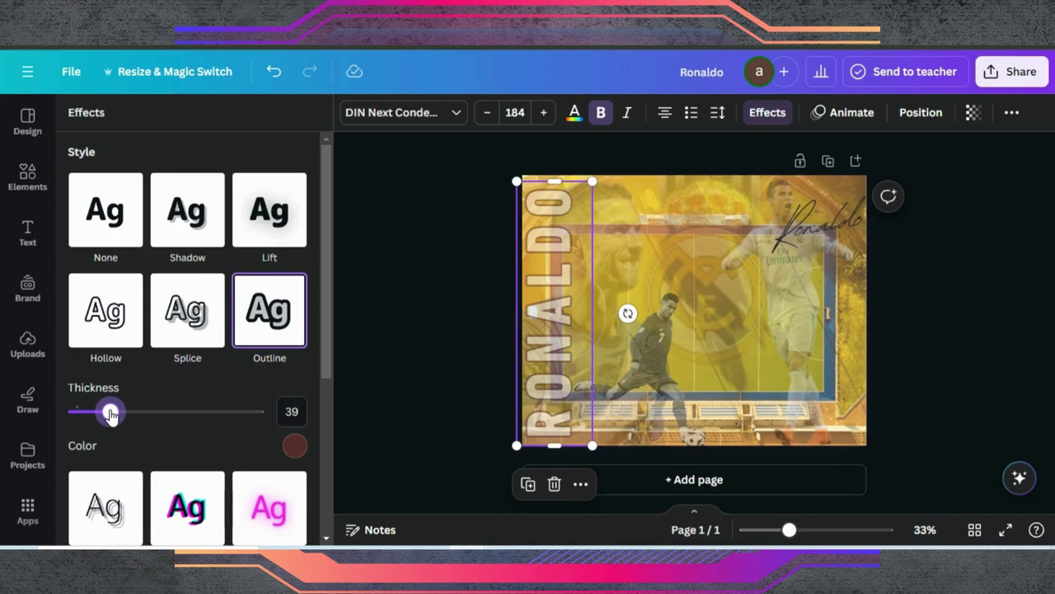
- Move the signature beside the heading's lower end, shift the kicking player slightly up and right, and make the signature a little smaller
left_click(816, 223)
mouse_move(816, 222)
left_mouse_down()
mouse_move(660, 356)
mouse_move(627, 420)
left_mouse_up()
left_click(664, 352)
left_click_drag(664, 352, 677, 343)
left_click(579, 406)
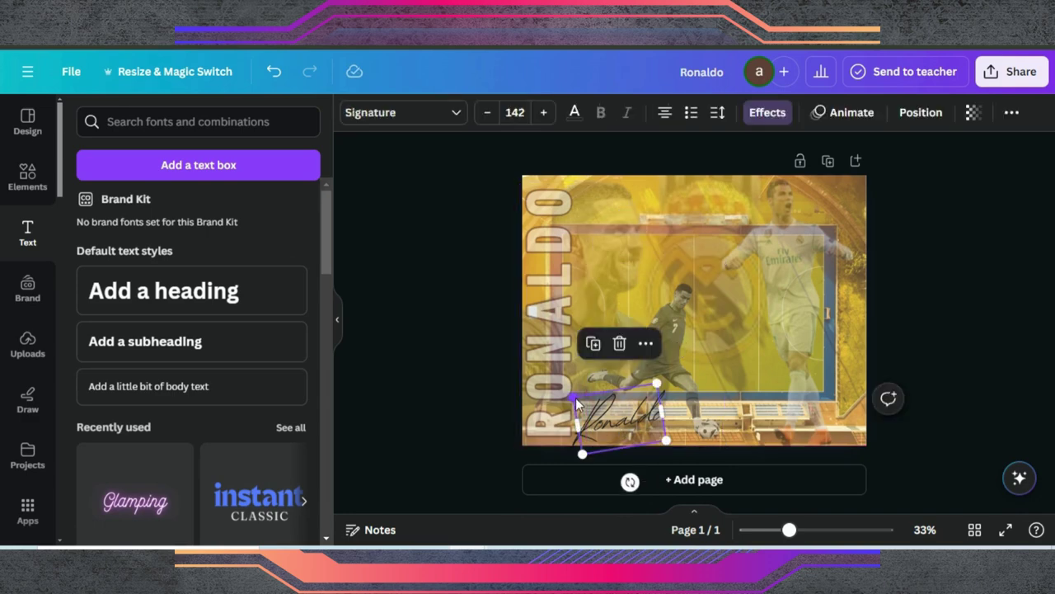
left_click_drag(575, 399, 592, 406)
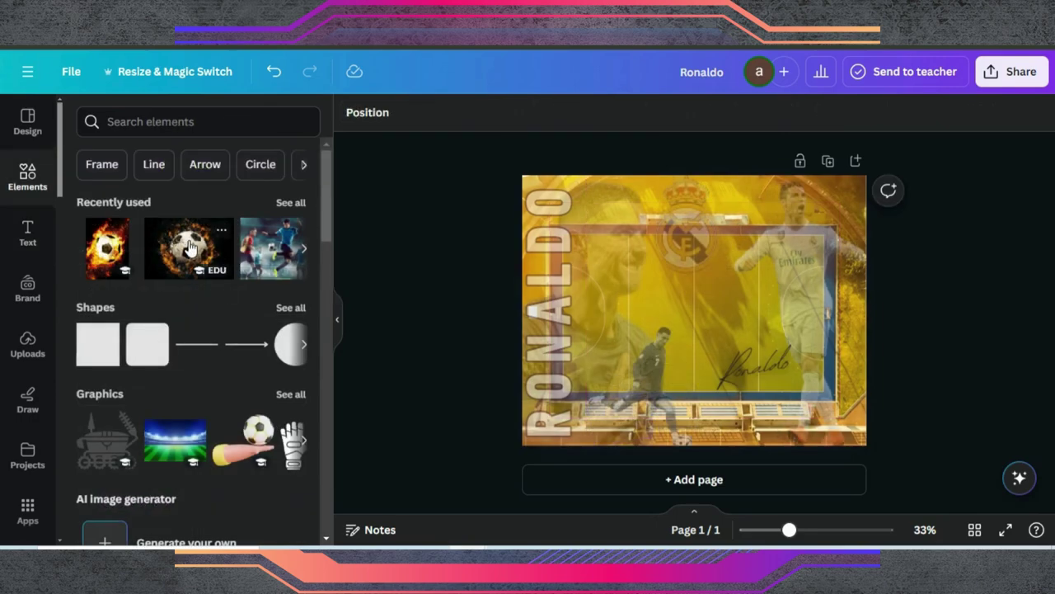
- Add the recently used flaming soccer ball image on black over the field and set its transparency to 20
left_click(189, 247)
mouse_move(681, 290)
left_mouse_down()
mouse_move(681, 315)
mouse_move(678, 299)
left_mouse_up()
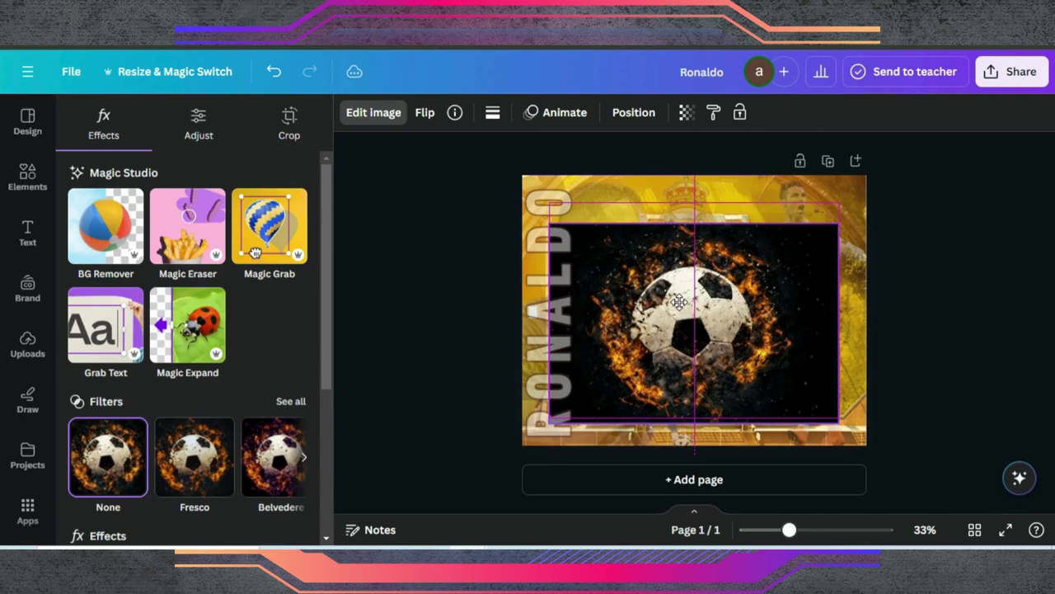
left_click(686, 112)
left_click_drag(638, 179, 564, 183)
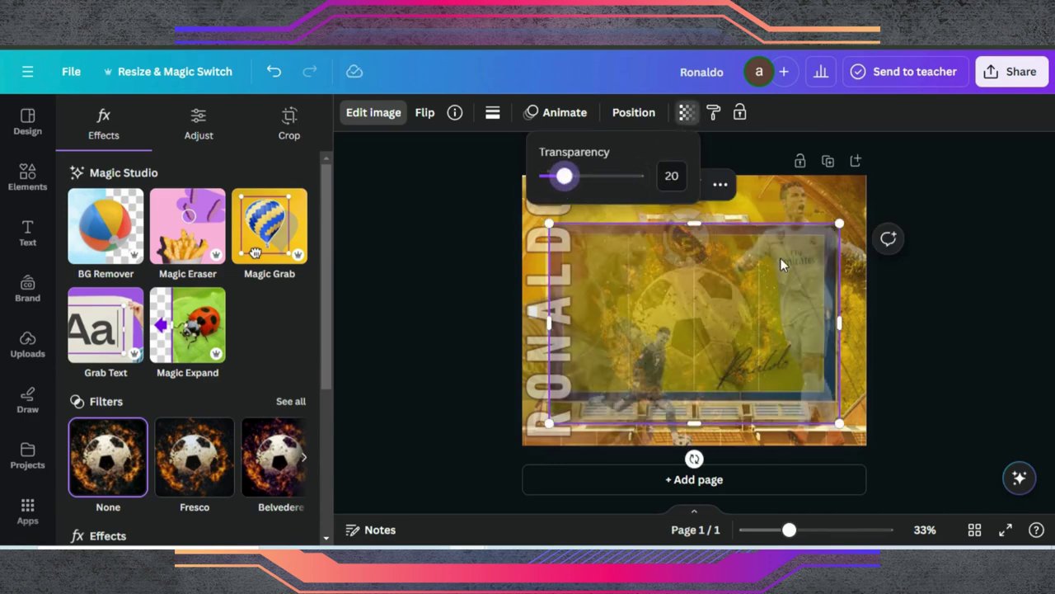
- Trim the ball image's bottom, top and right edges to fit the field's blue frame and deselect everything
left_click_drag(692, 422, 691, 400)
left_click_drag(692, 224, 692, 229)
left_click_drag(839, 315, 834, 316)
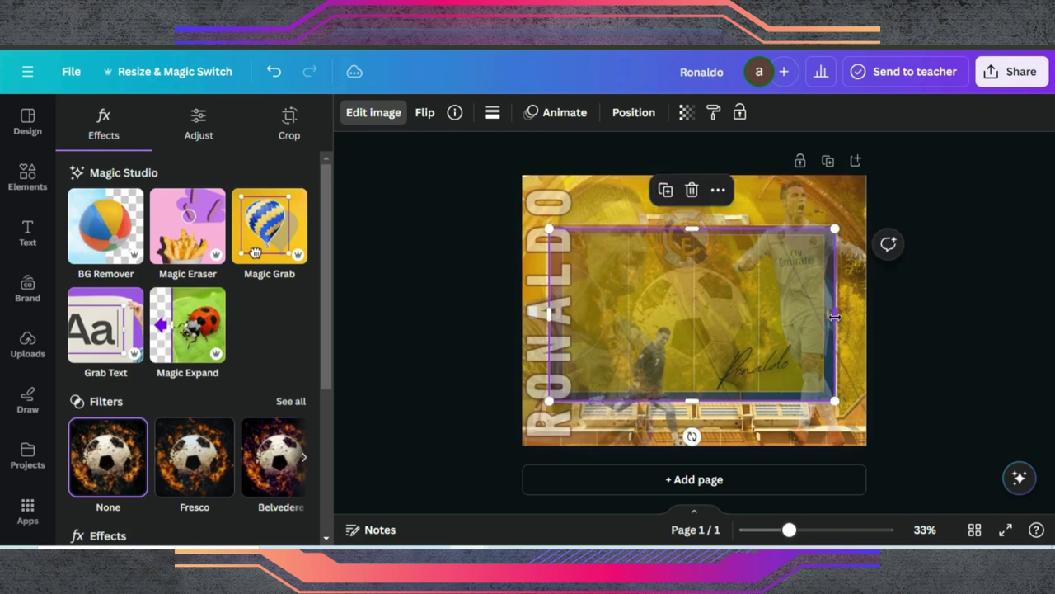
left_click(918, 324)
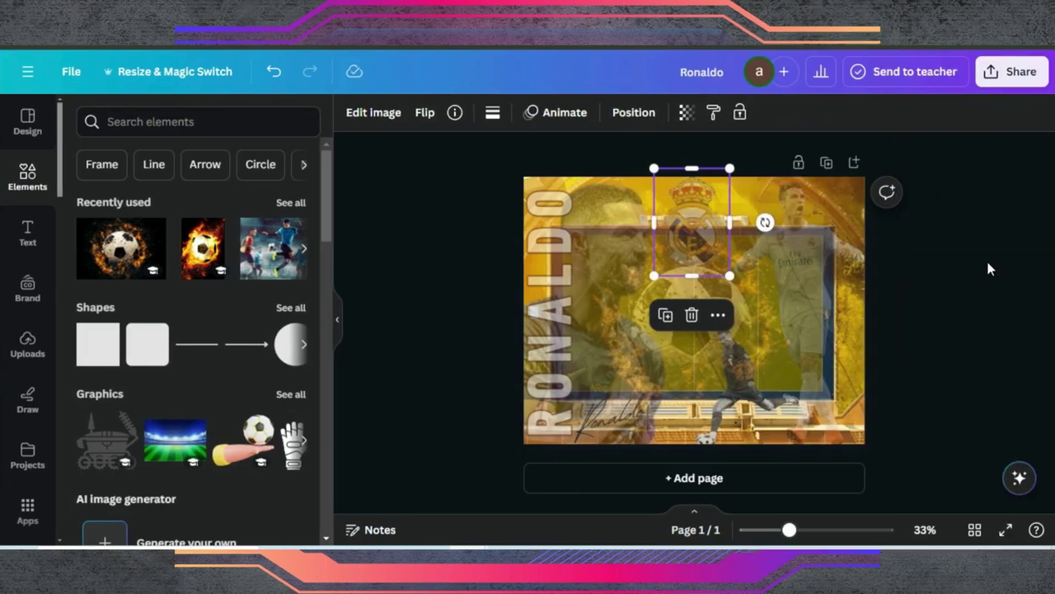
left_click(989, 270)
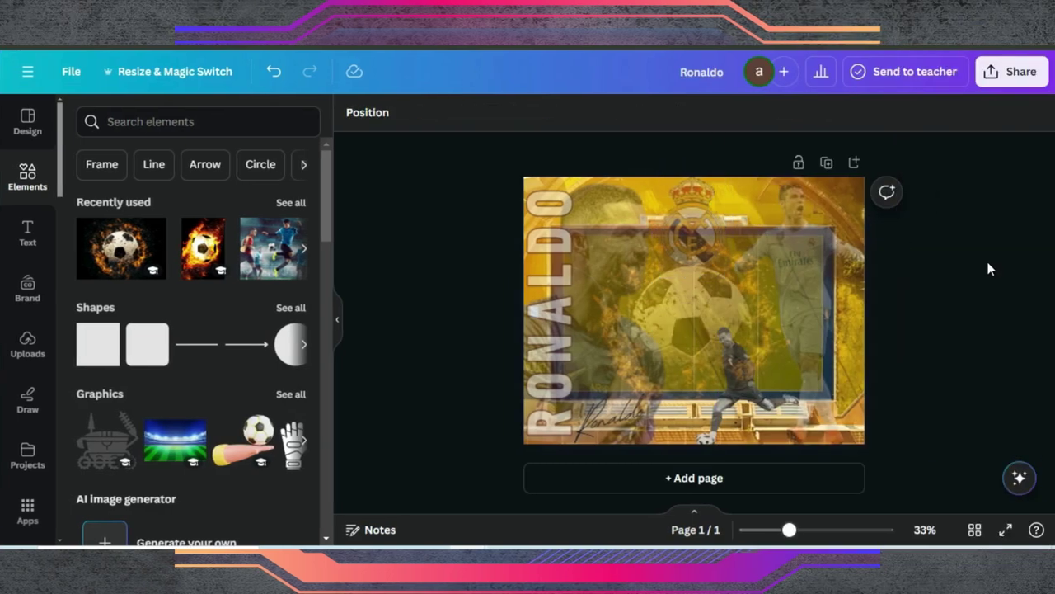